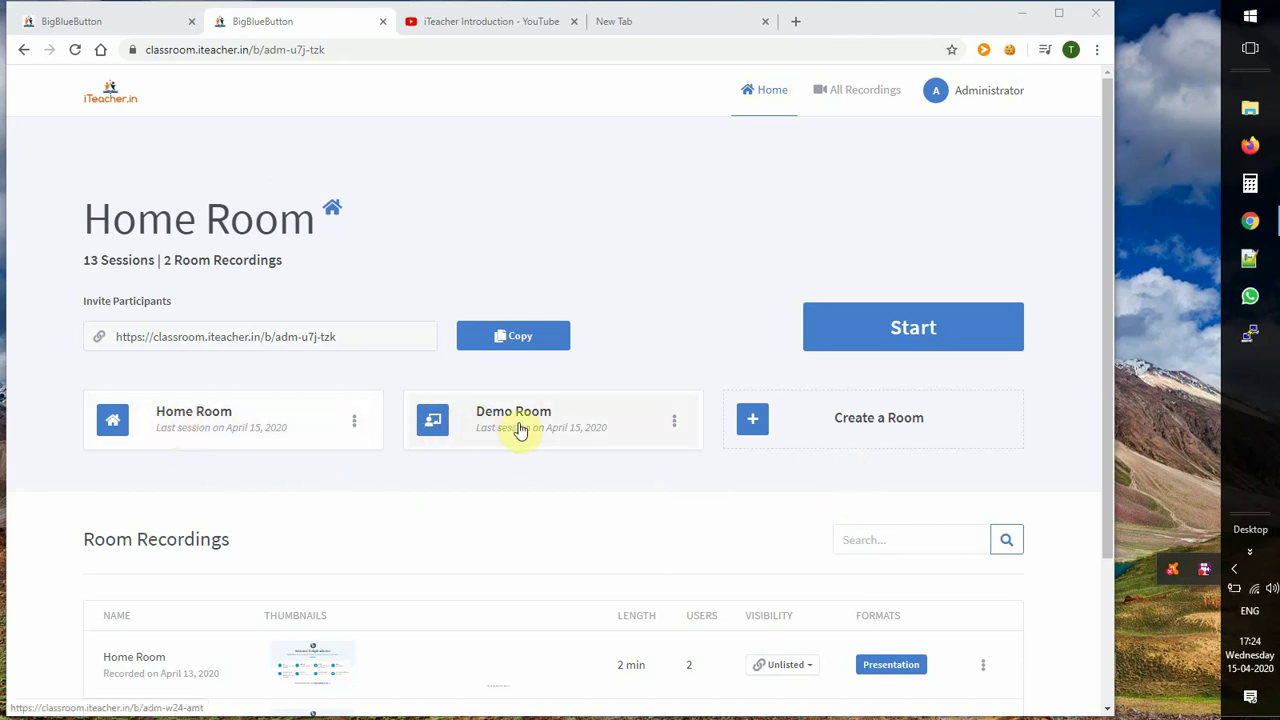
Step: Create the room '10 Maths' with no access code and Mute users on join left off
{"action": "left_click", "coordinate": [872, 428]}
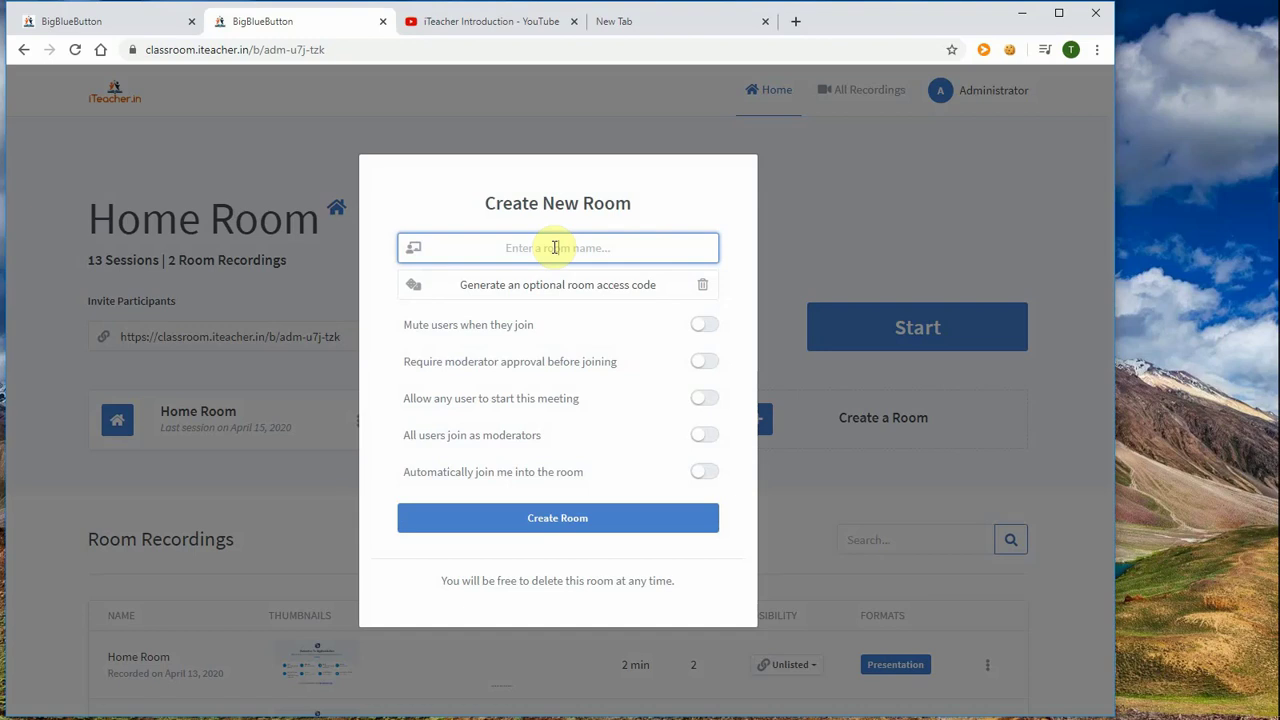
{"action": "type", "text": "10 Maths"}
{"action": "left_click", "coordinate": [416, 292]}
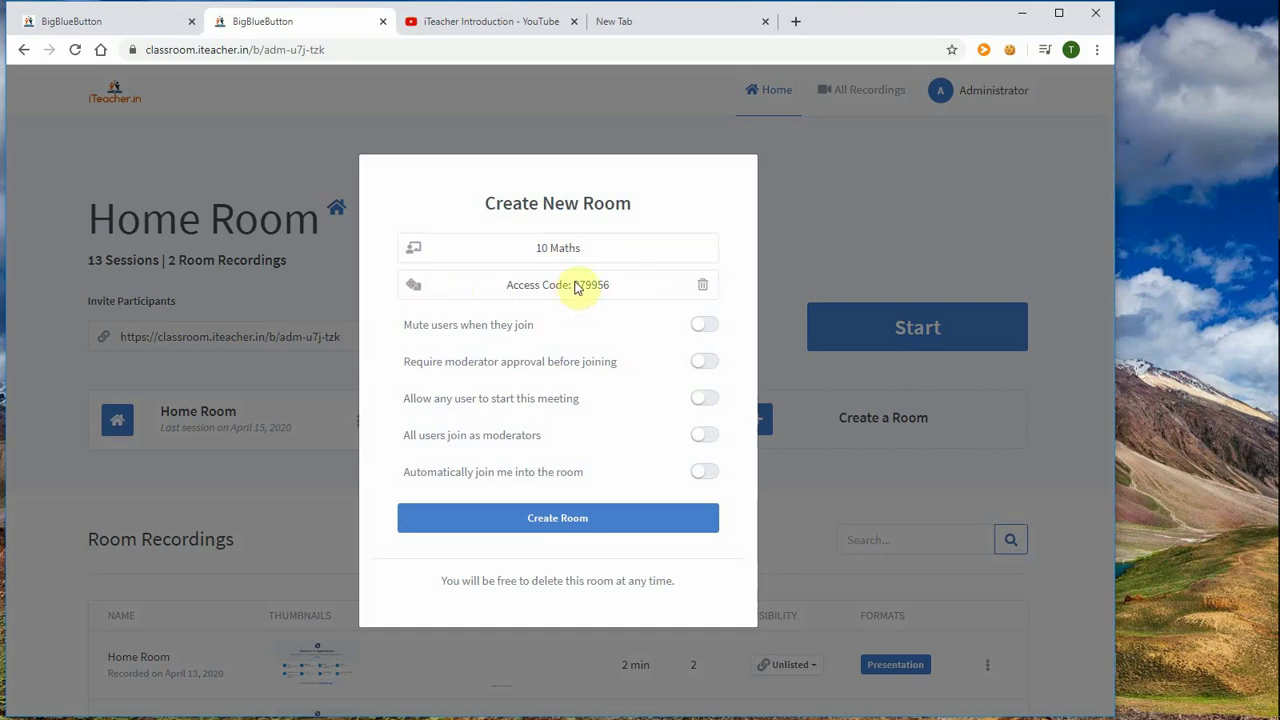
{"action": "left_click", "coordinate": [699, 290]}
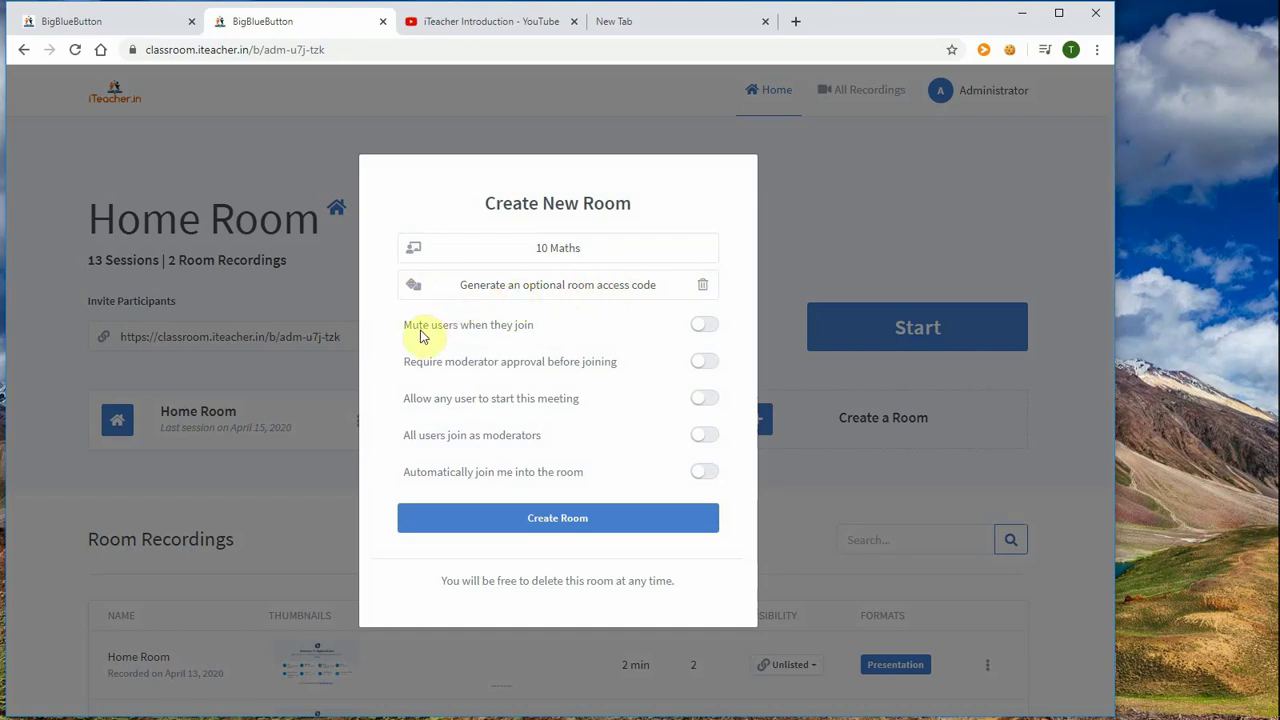
{"action": "left_click", "coordinate": [712, 329]}
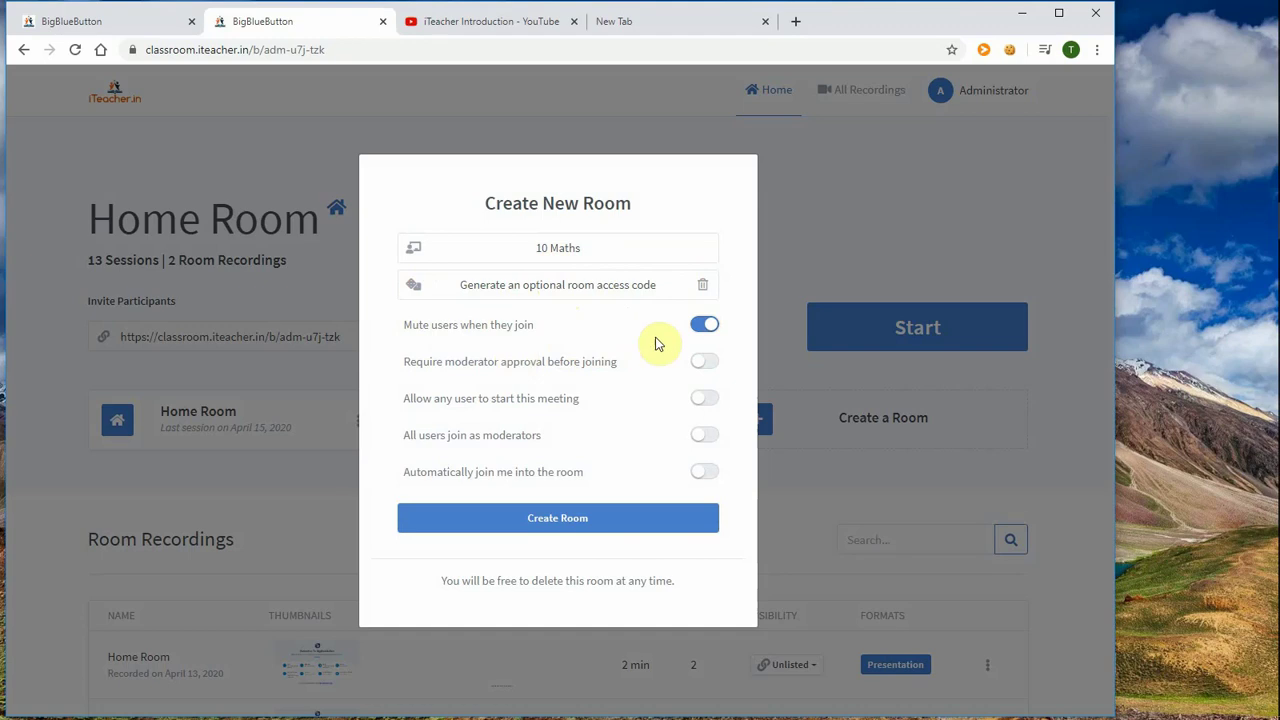
{"action": "left_click", "coordinate": [700, 328]}
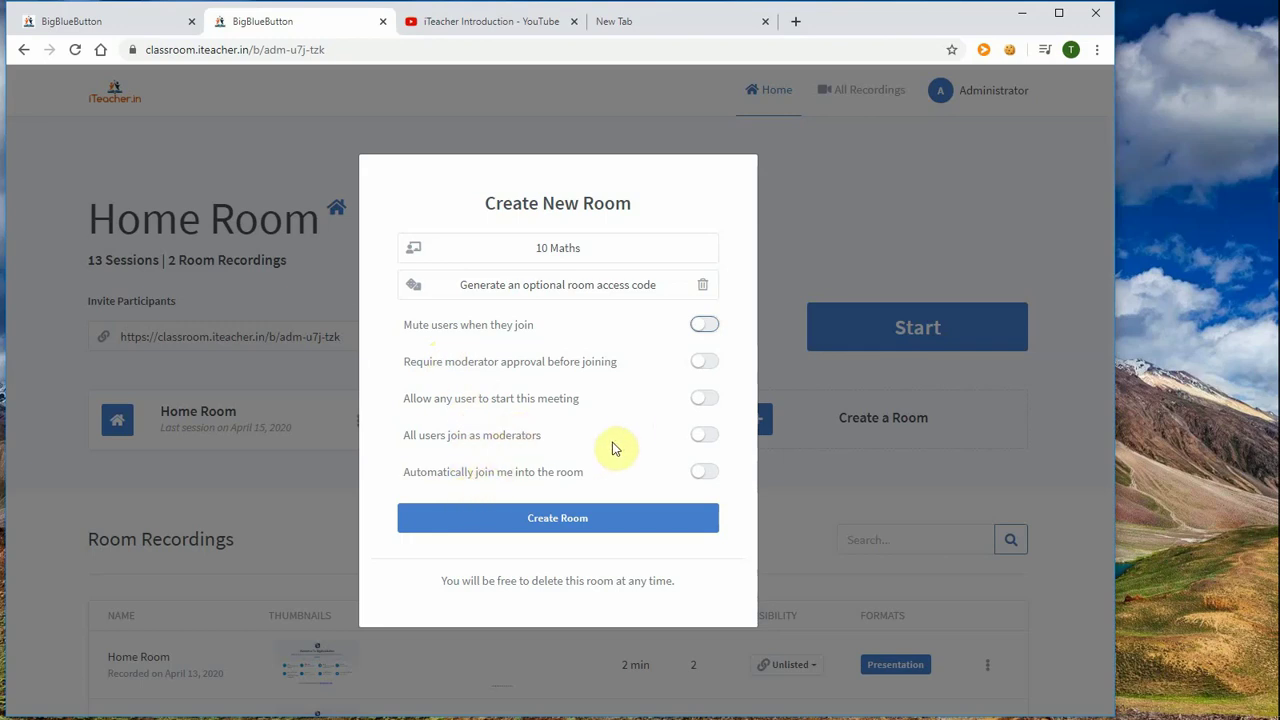
{"action": "left_click", "coordinate": [549, 527]}
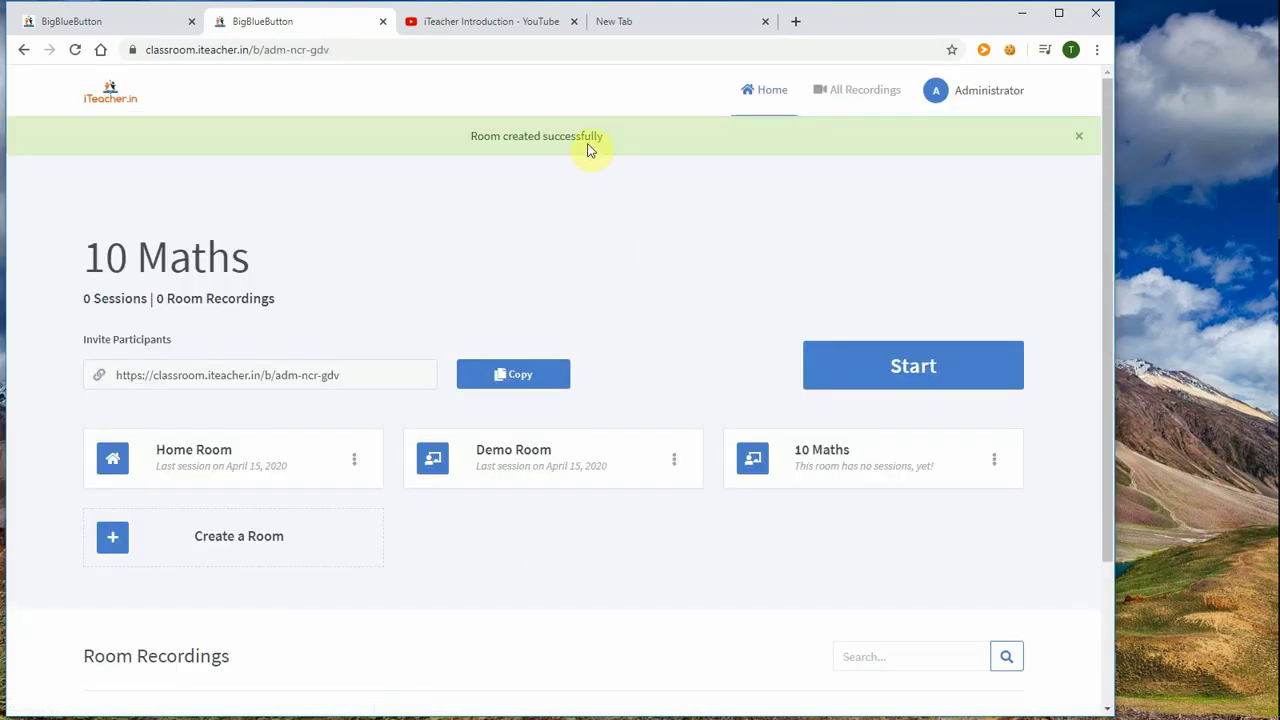
Step: Copy the 10 Maths room's invite URL to the clipboard and go to the Demo Room
{"action": "mouse_move", "coordinate": [250, 253]}
{"action": "left_click_drag", "start_coordinate": [351, 375], "coordinate": [113, 376]}
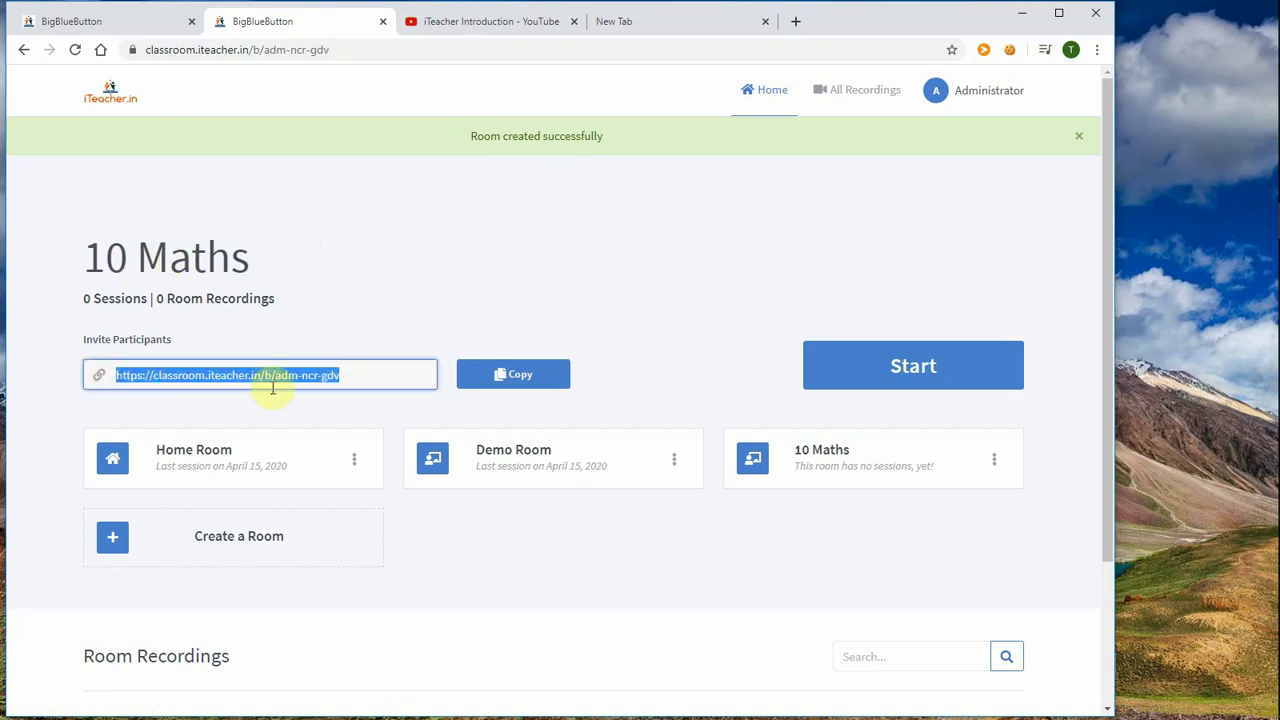
{"action": "left_click", "coordinate": [623, 260]}
{"action": "left_click", "coordinate": [510, 374]}
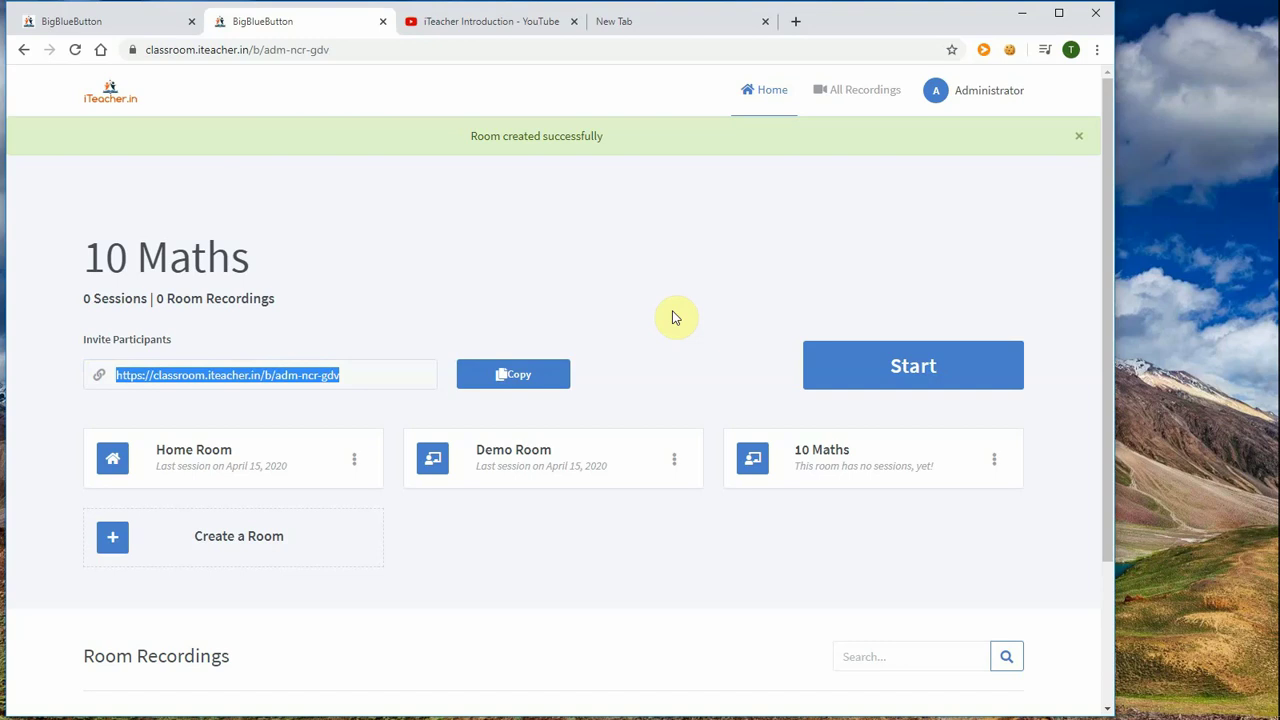
{"action": "mouse_move", "coordinate": [240, 285]}
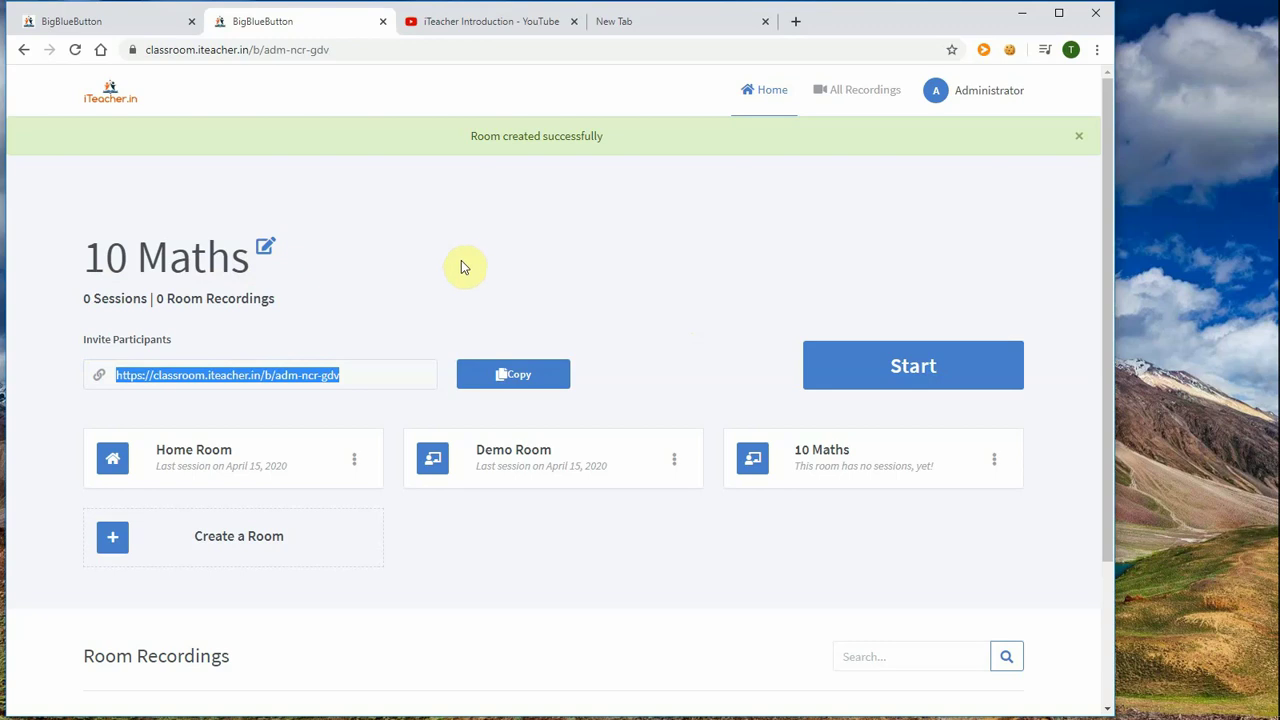
{"action": "left_click", "coordinate": [678, 297]}
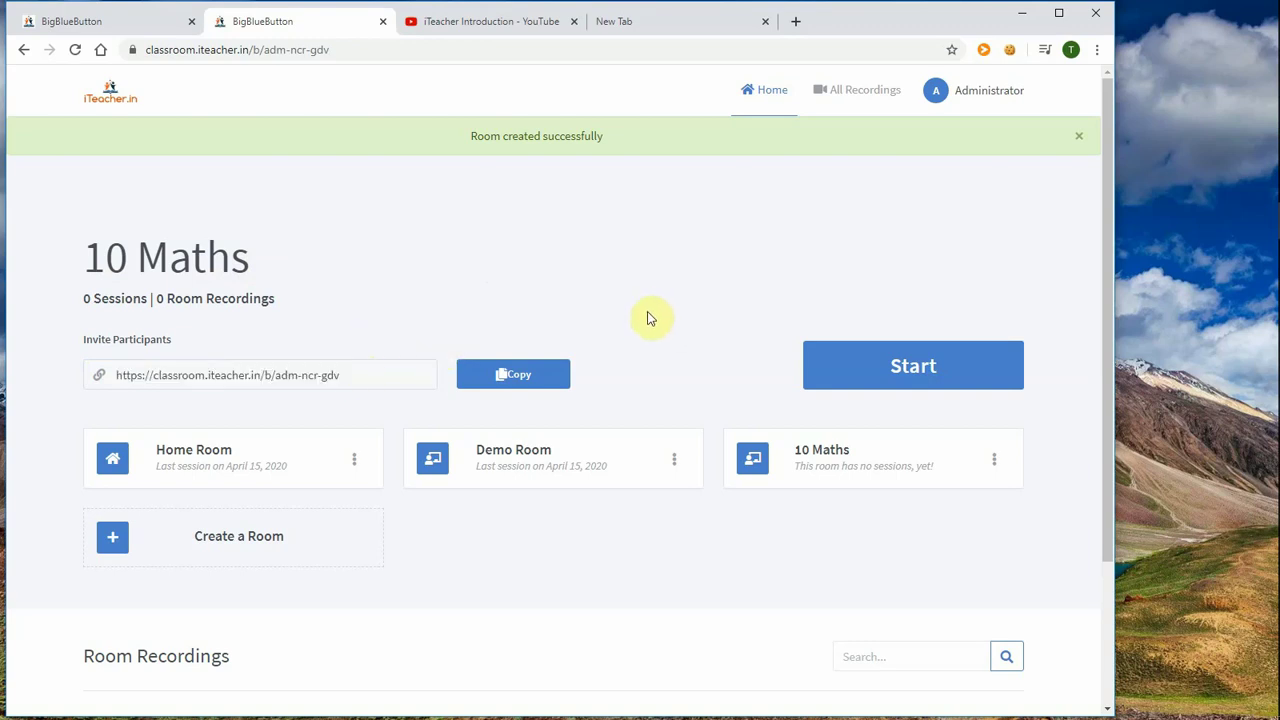
{"action": "left_click", "coordinate": [513, 458]}
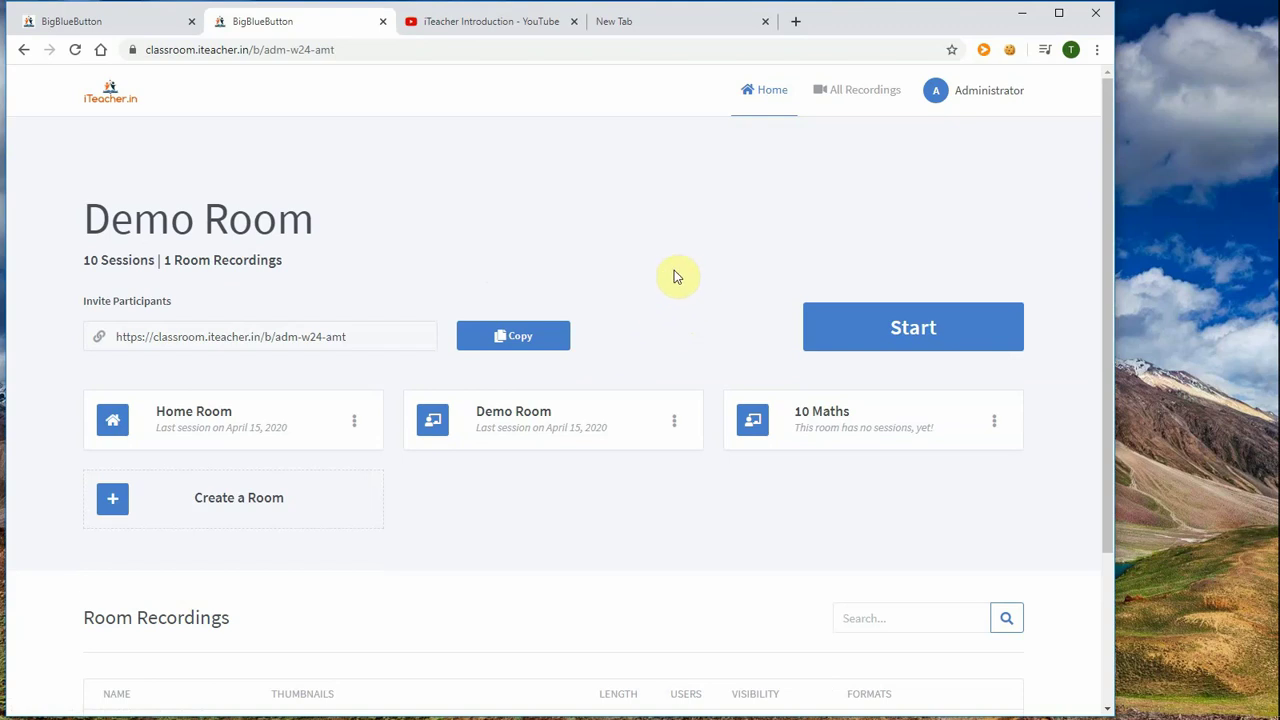
Step: Start the Demo Room meeting and join audio by microphone, confirming the echo test
{"action": "left_click", "coordinate": [917, 332]}
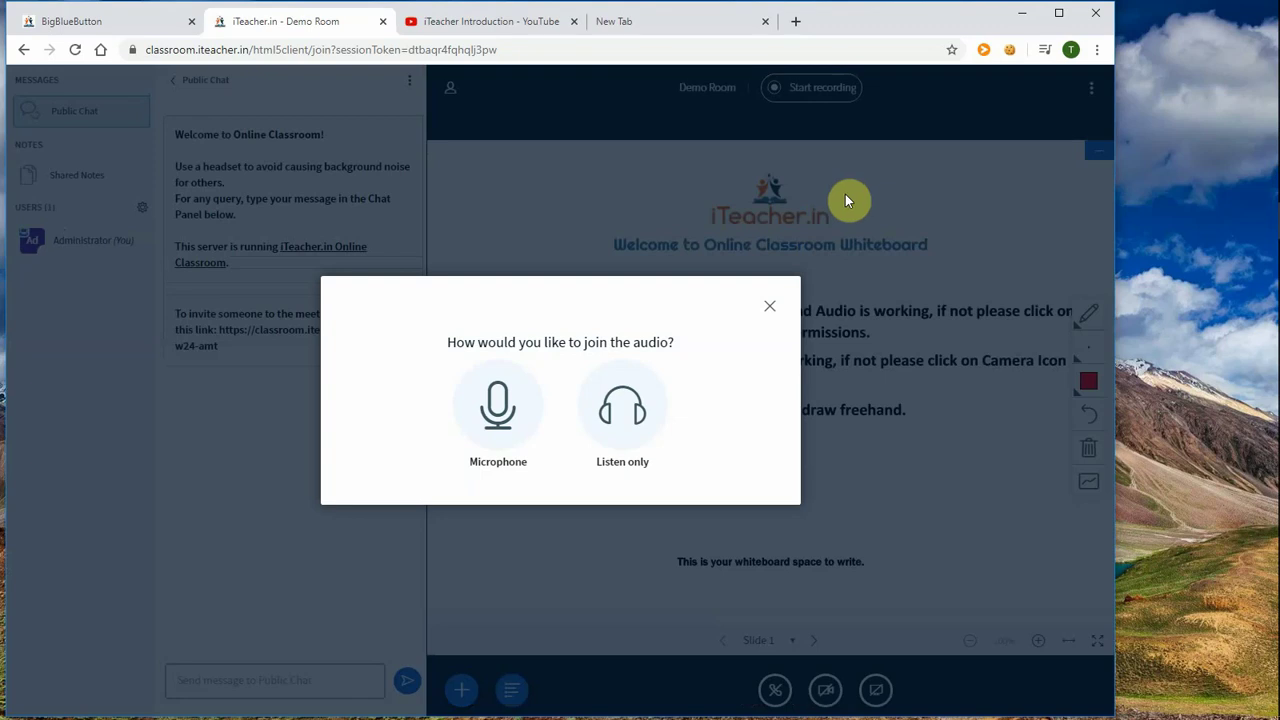
{"action": "left_click", "coordinate": [497, 406]}
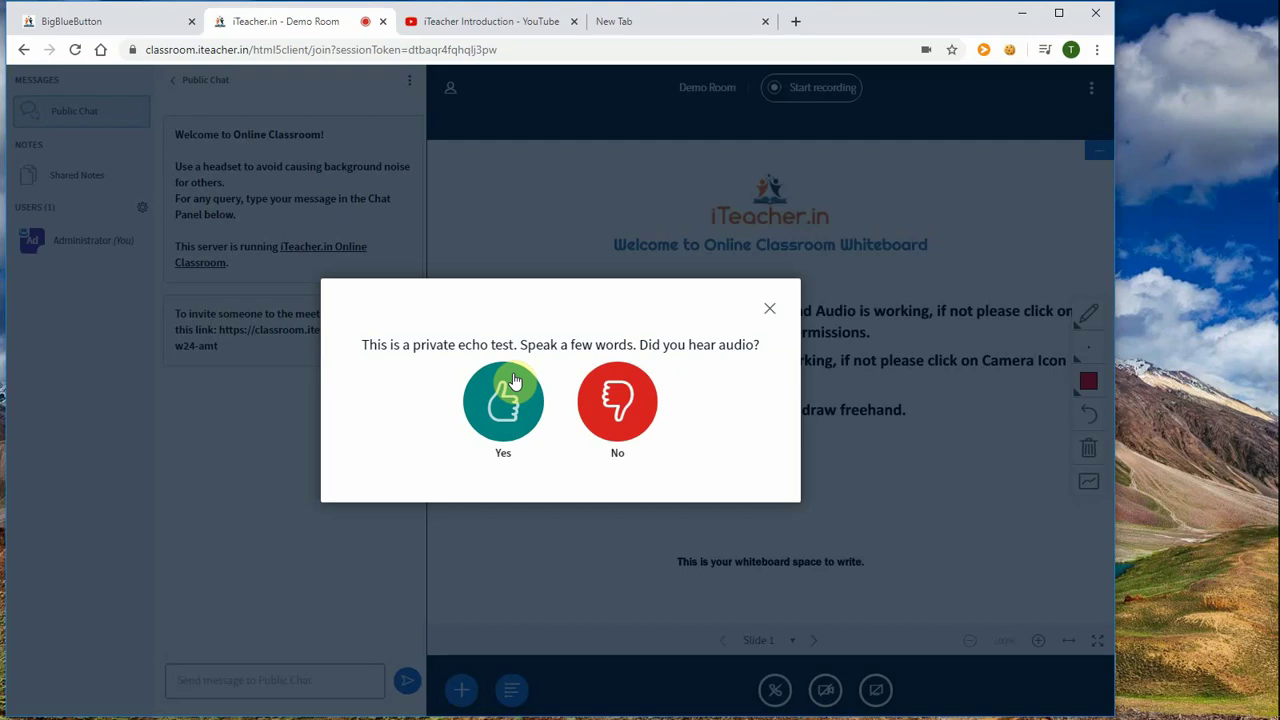
{"action": "left_click", "coordinate": [514, 381]}
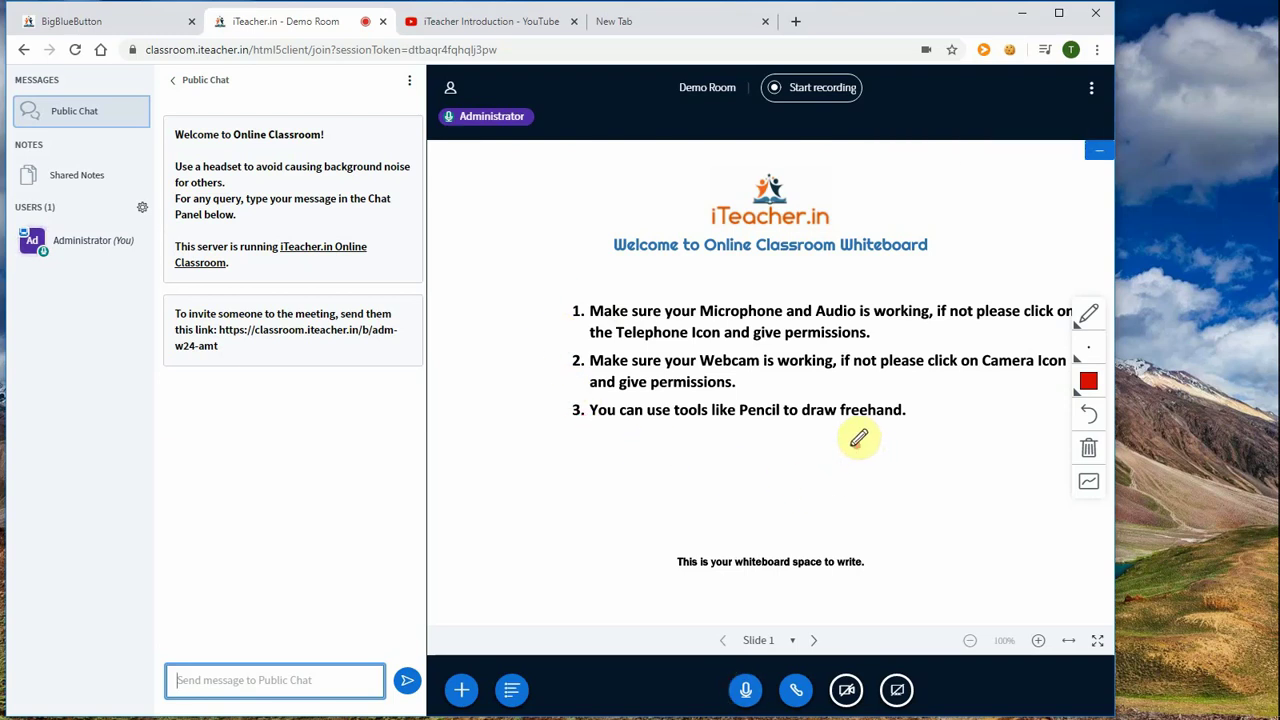
Step: Draw a red wave under the third instruction, then hide and reshow Public Chat
{"action": "left_click_drag", "start_coordinate": [683, 466], "coordinate": [700, 486]}
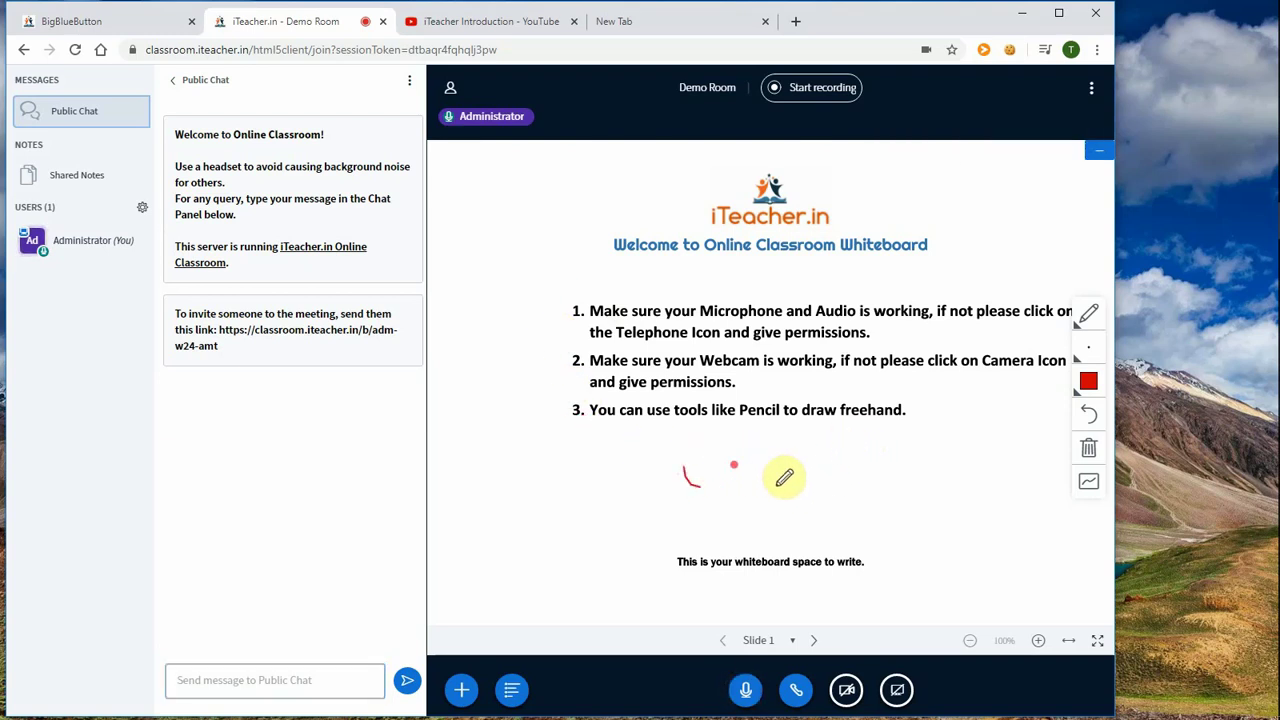
{"action": "left_click_drag", "start_coordinate": [784, 477], "coordinate": [825, 462]}
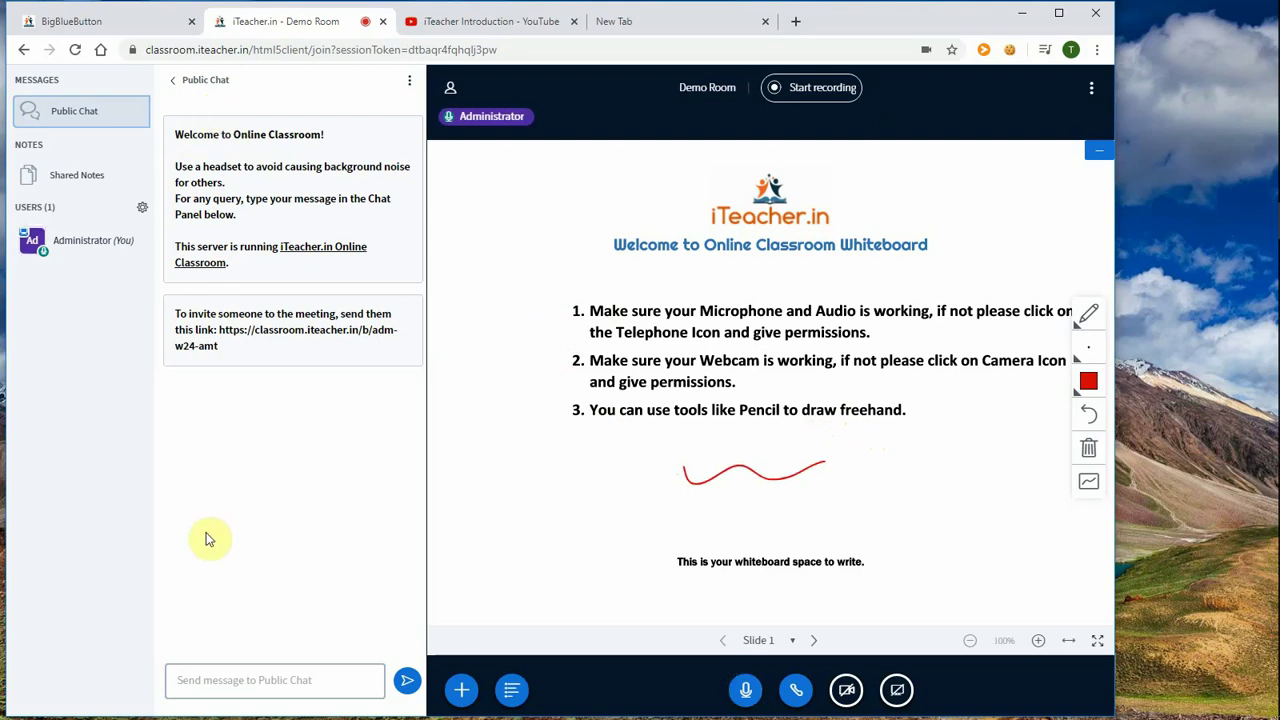
{"action": "left_click", "coordinate": [176, 87]}
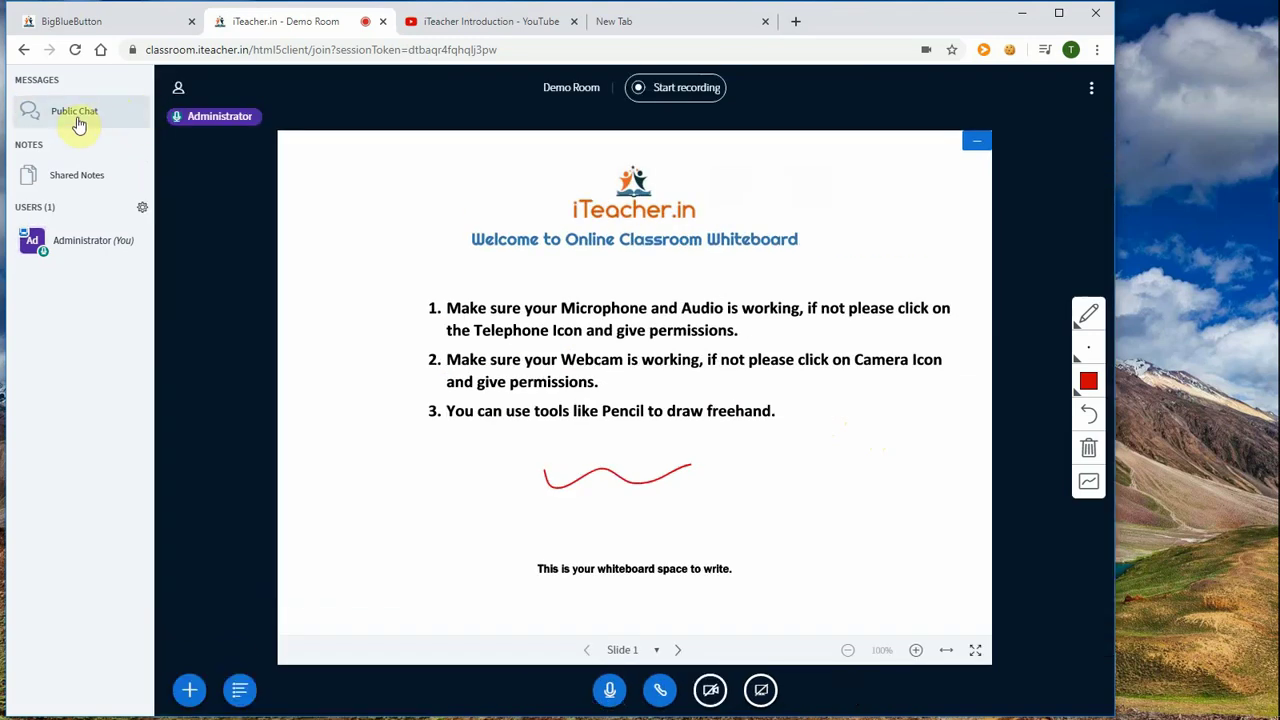
{"action": "left_click", "coordinate": [79, 118]}
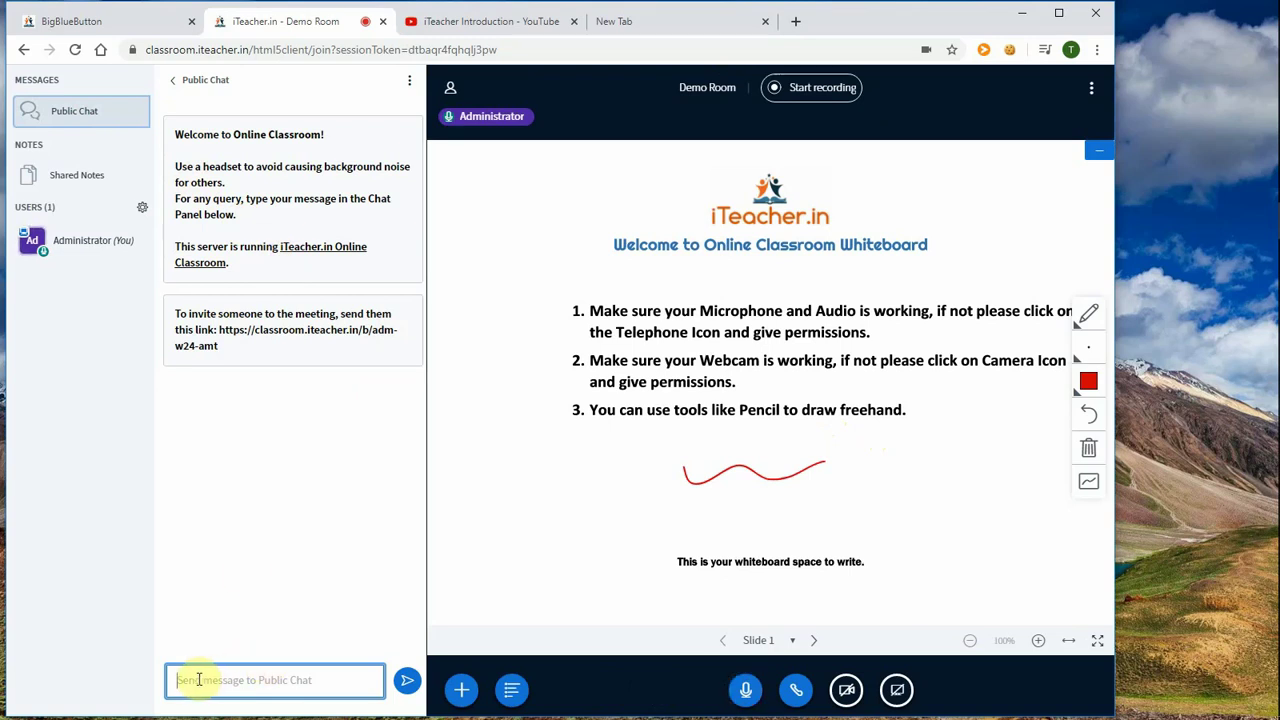
{"action": "left_click", "coordinate": [199, 679]}
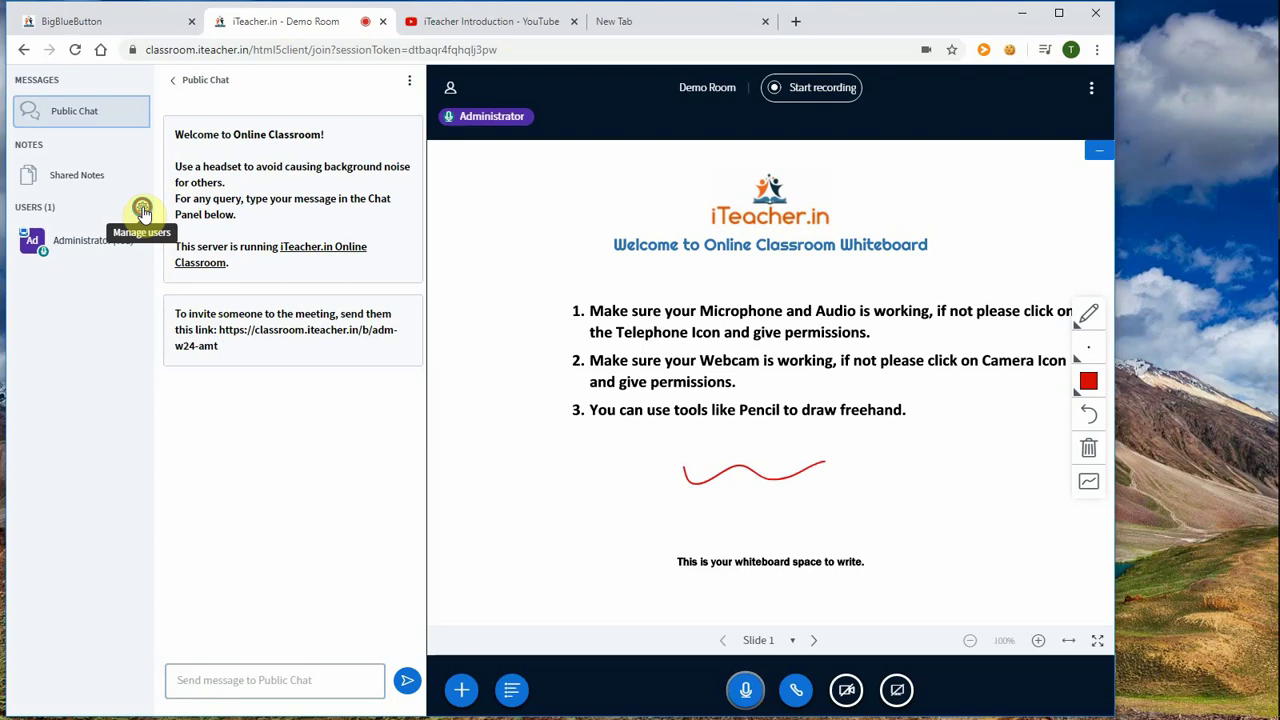
Step: Open Lock viewers from the Manage users gear menu
{"action": "left_click", "coordinate": [143, 211]}
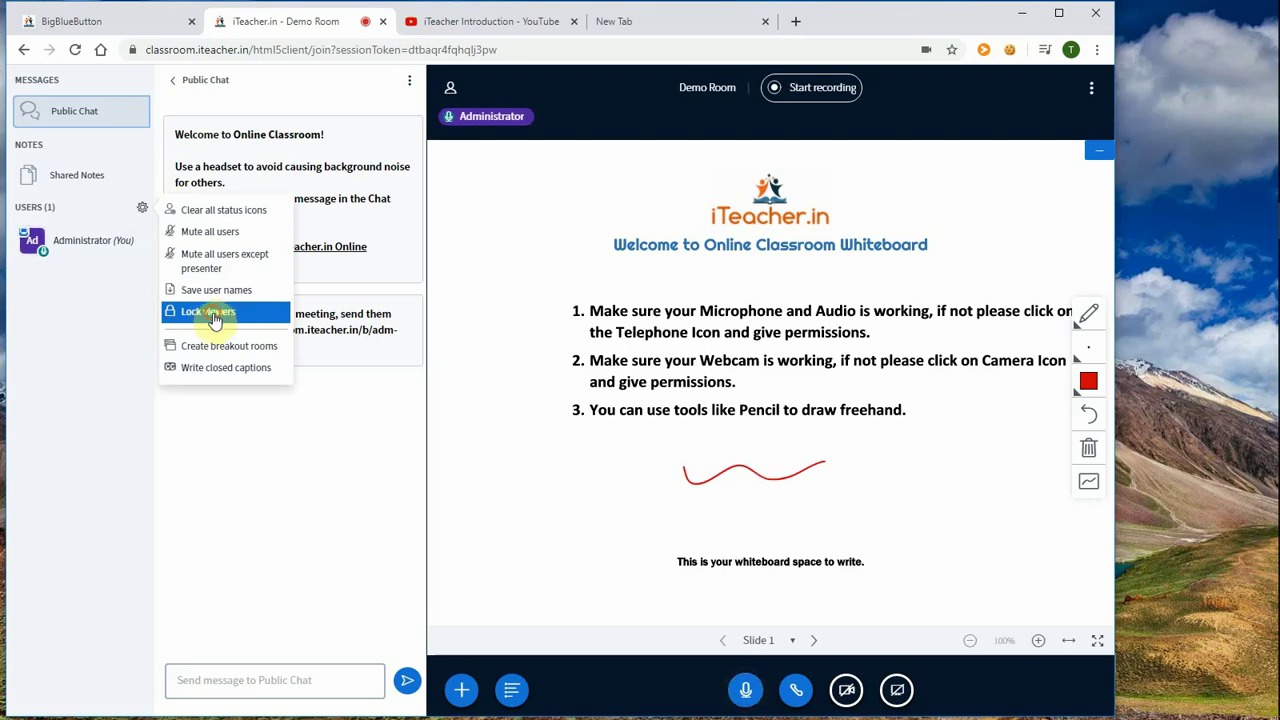
{"action": "left_click", "coordinate": [446, 302]}
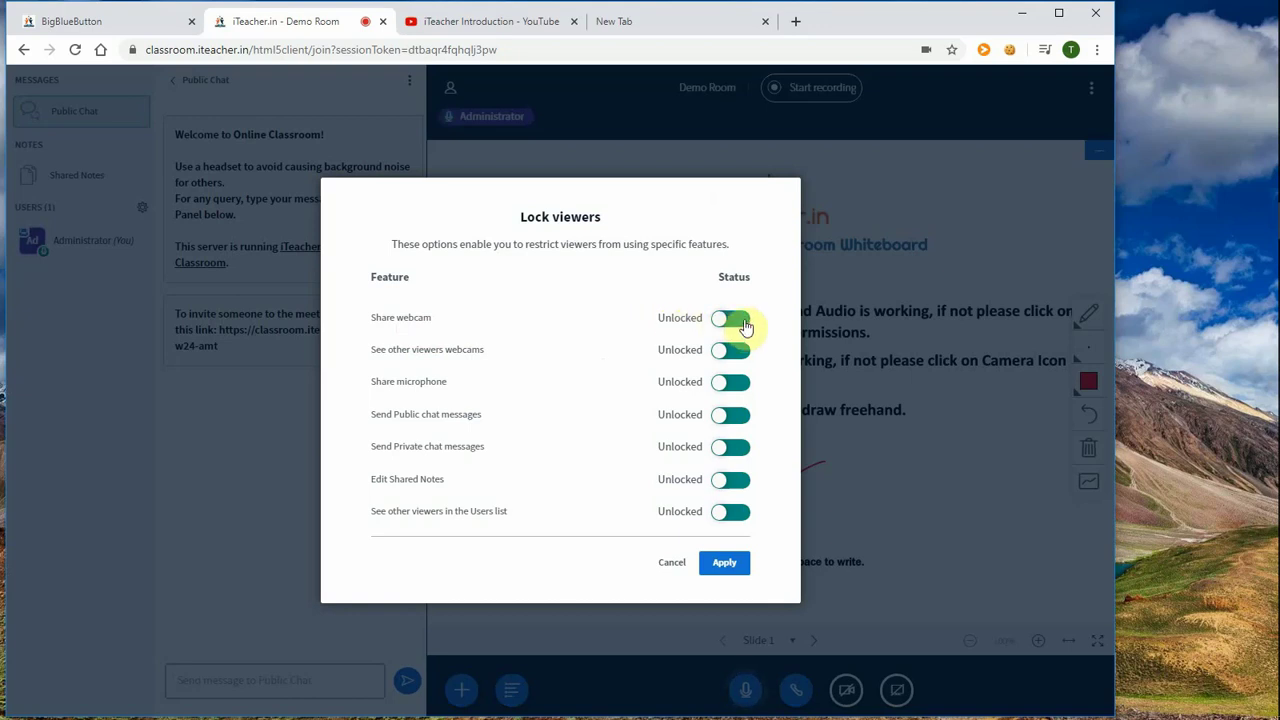
Step: Set Share webcam, See other viewers webcams and Share microphone to Locked, and apply
{"action": "left_click", "coordinate": [742, 320]}
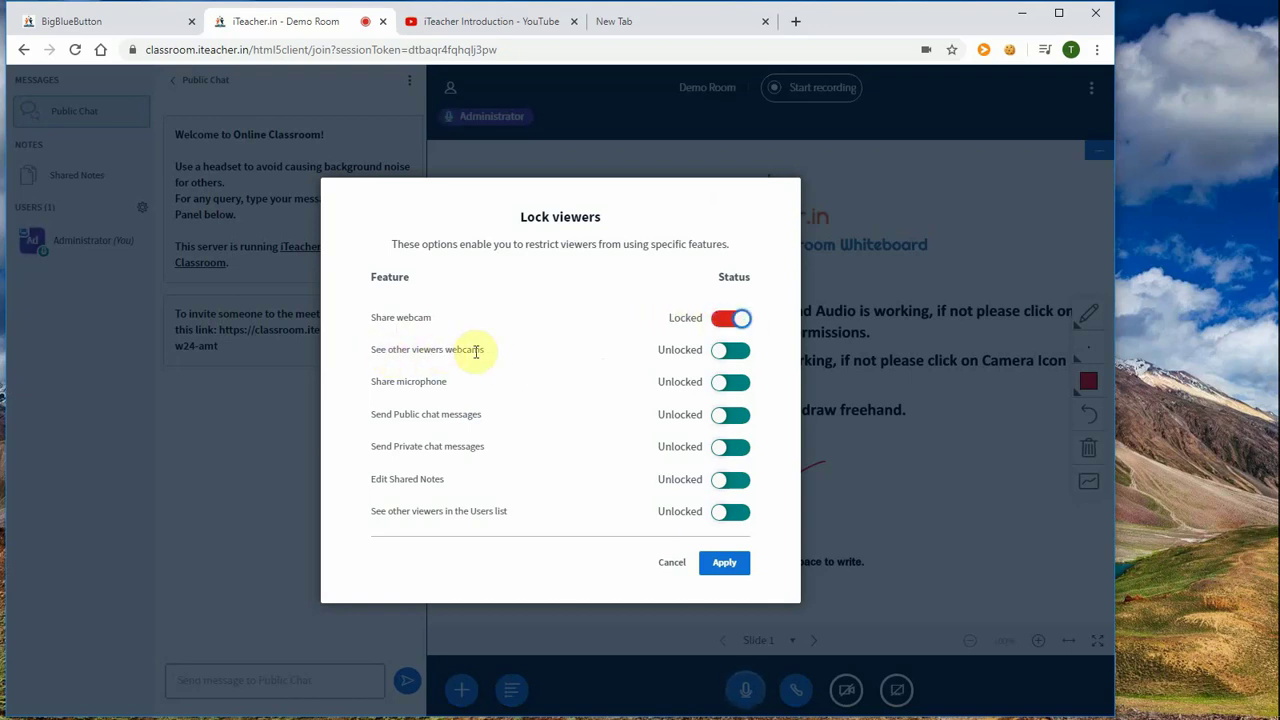
{"action": "left_click", "coordinate": [743, 358]}
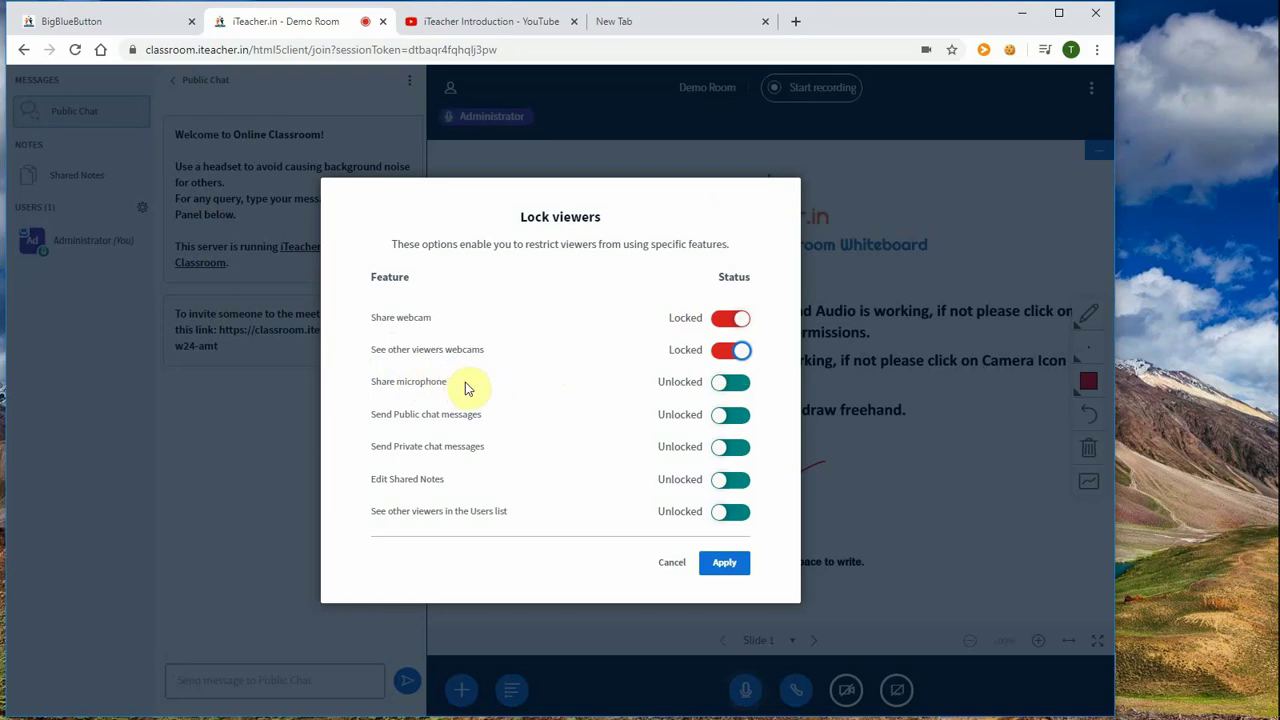
{"action": "left_click", "coordinate": [740, 389]}
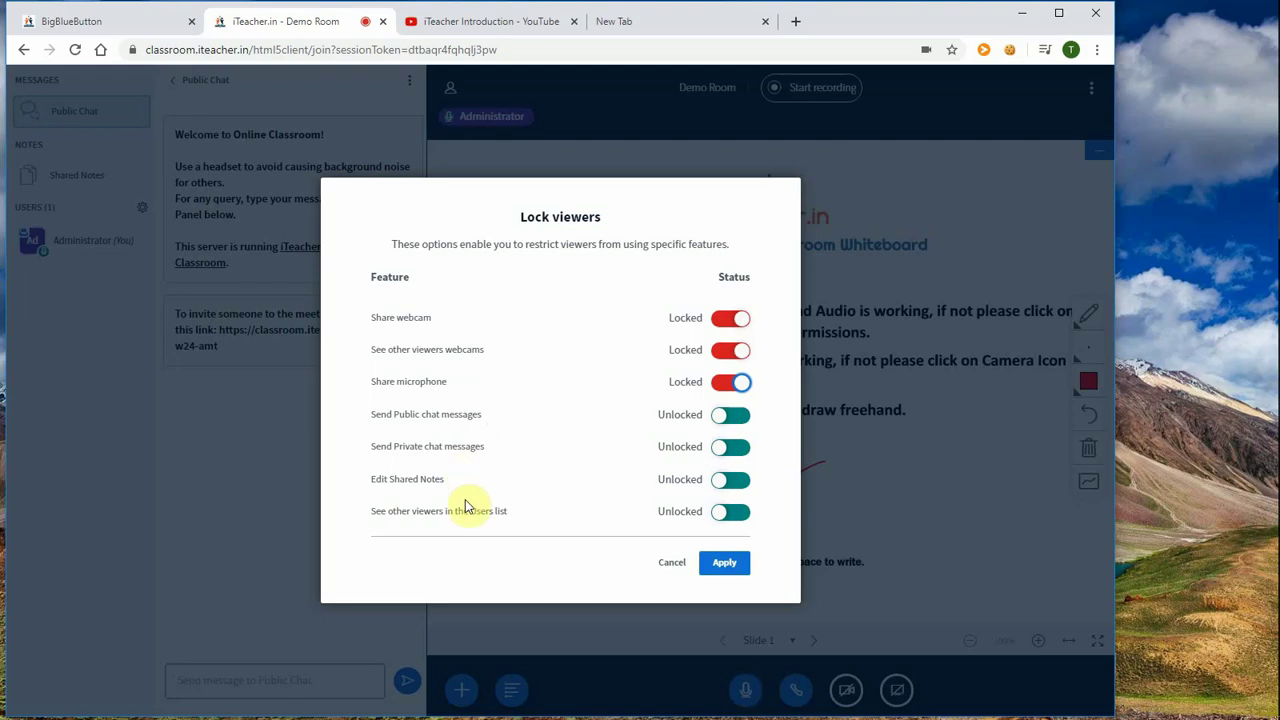
{"action": "left_click", "coordinate": [730, 565]}
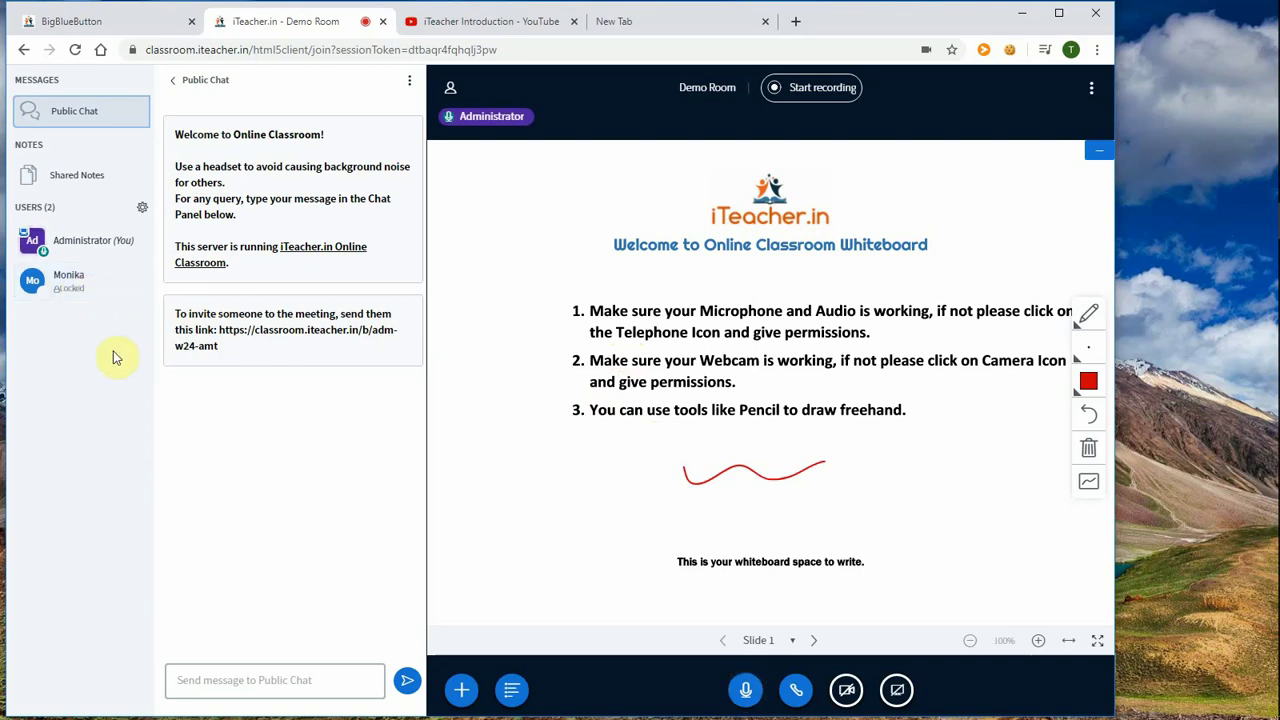
Step: Send 'hi' in Public Chat and unlock the other participant
{"action": "left_click", "coordinate": [207, 678]}
{"action": "type", "text": "hi"}
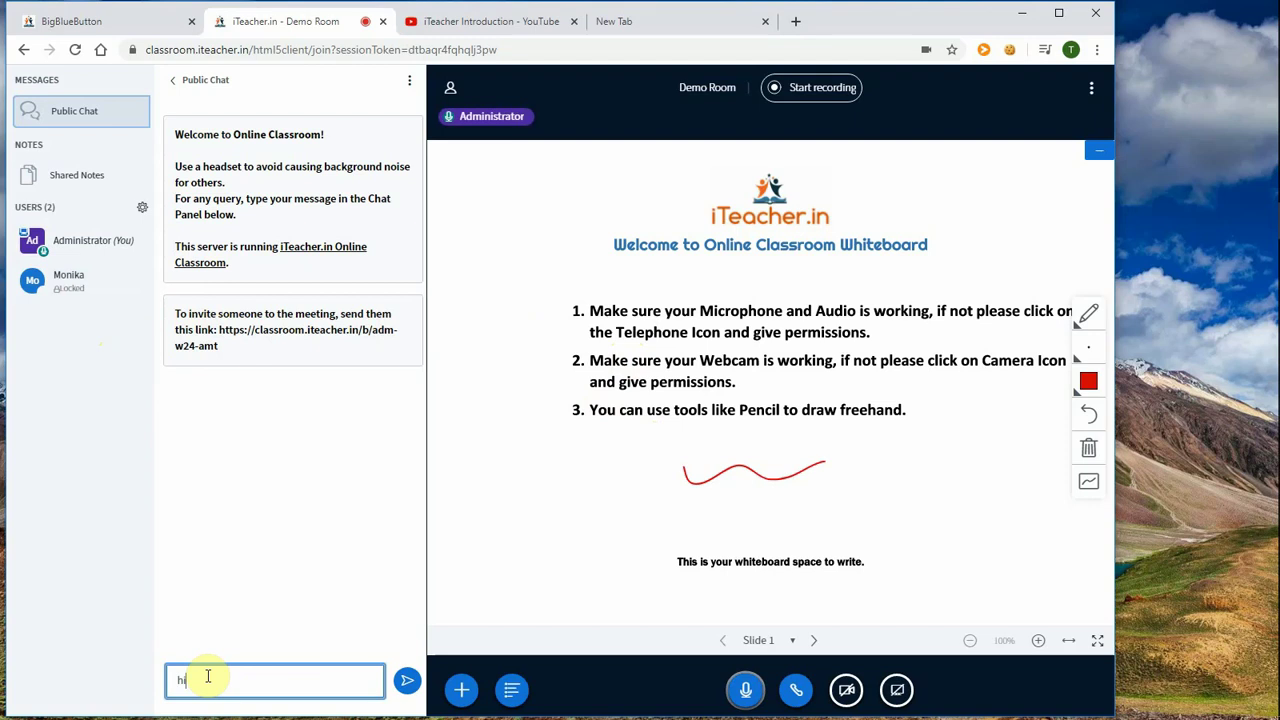
{"action": "key", "text": "Return"}
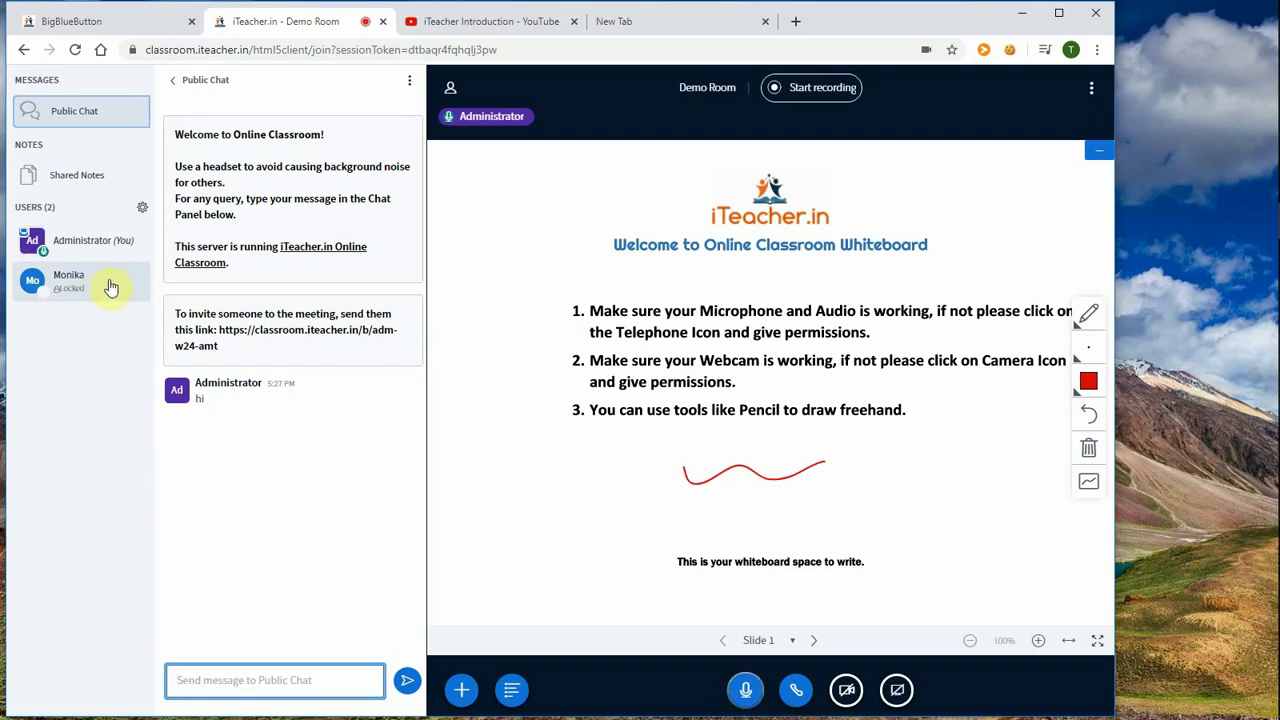
{"action": "left_click", "coordinate": [110, 287]}
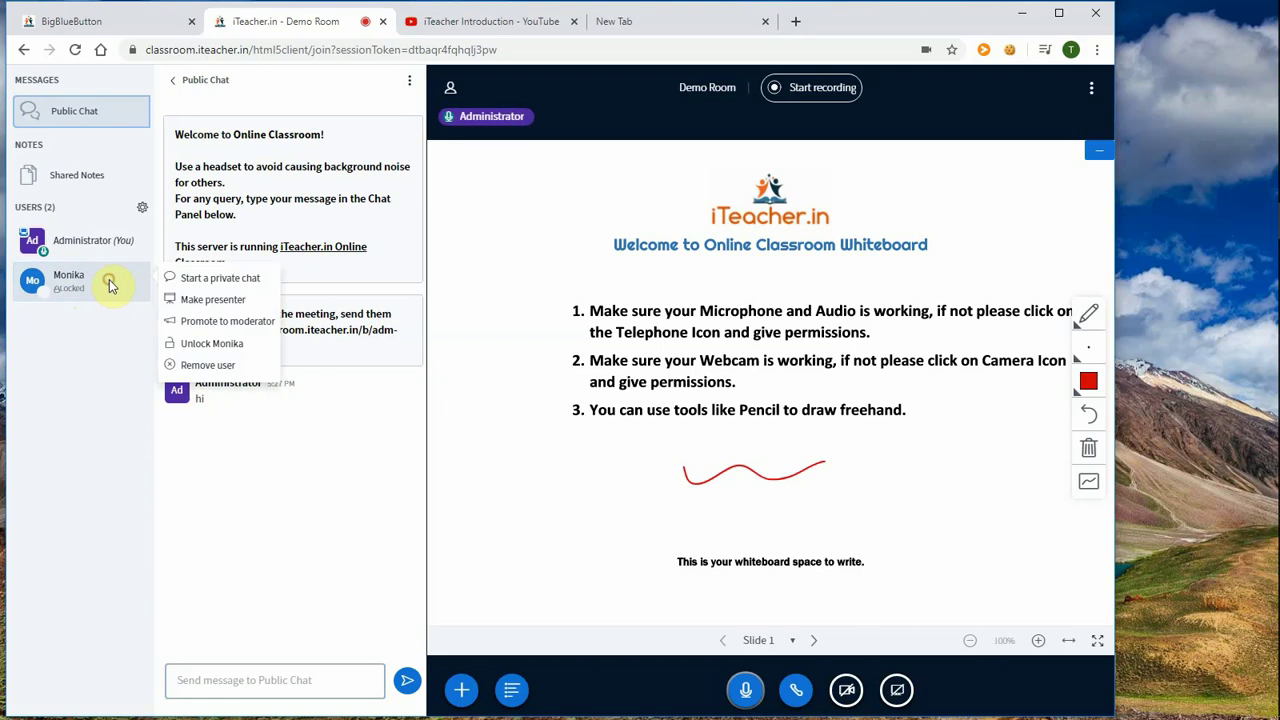
{"action": "left_click", "coordinate": [211, 347]}
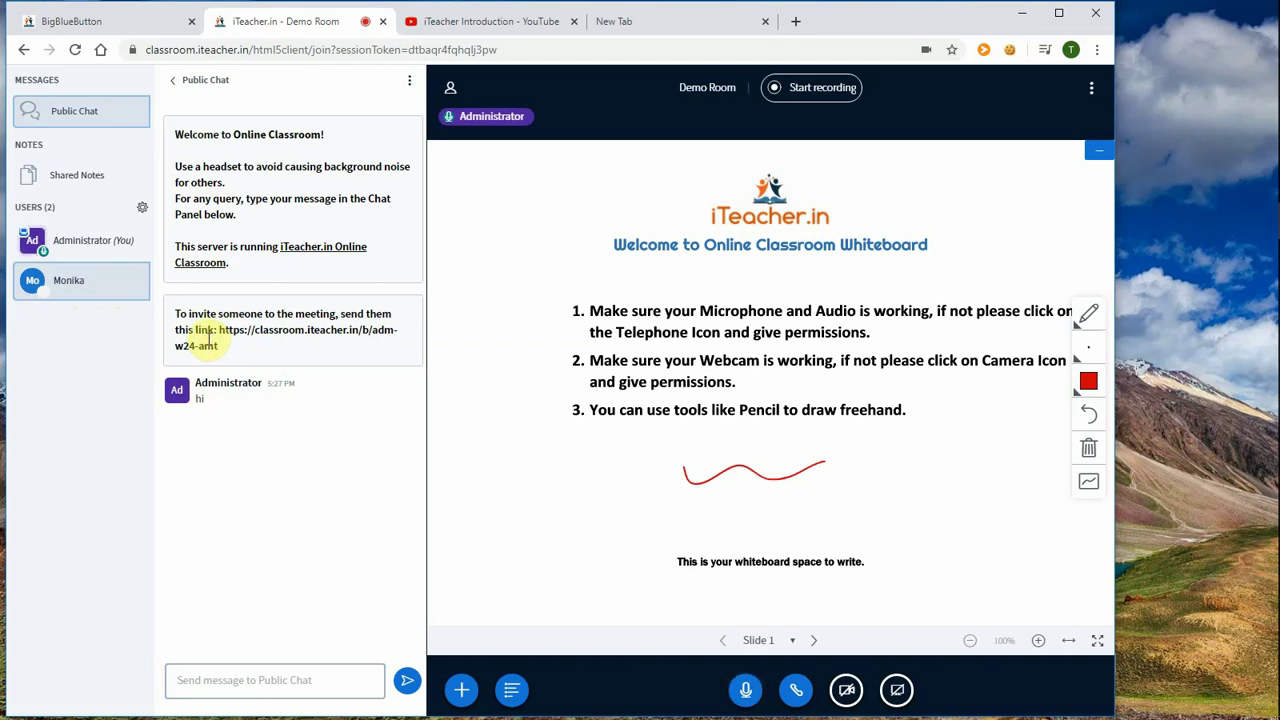
Step: Make the other participant the presenter of the Demo Room
{"action": "left_click", "coordinate": [110, 286]}
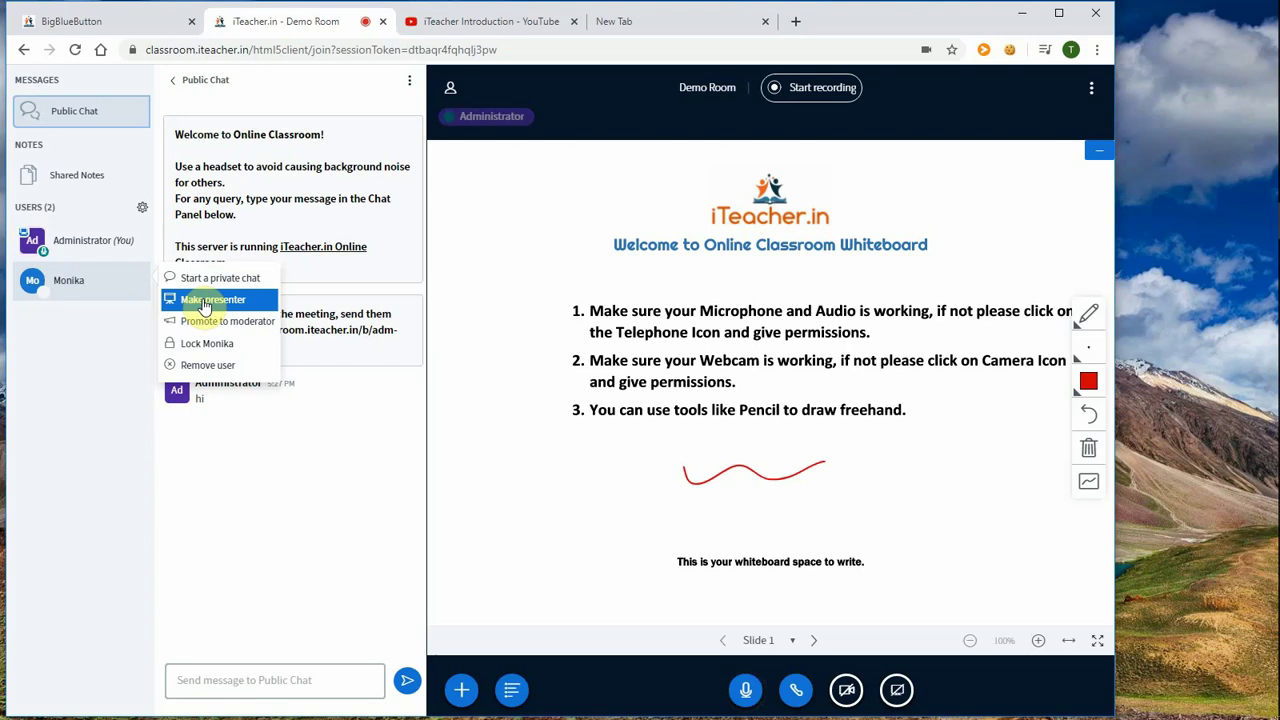
{"action": "left_click", "coordinate": [205, 302]}
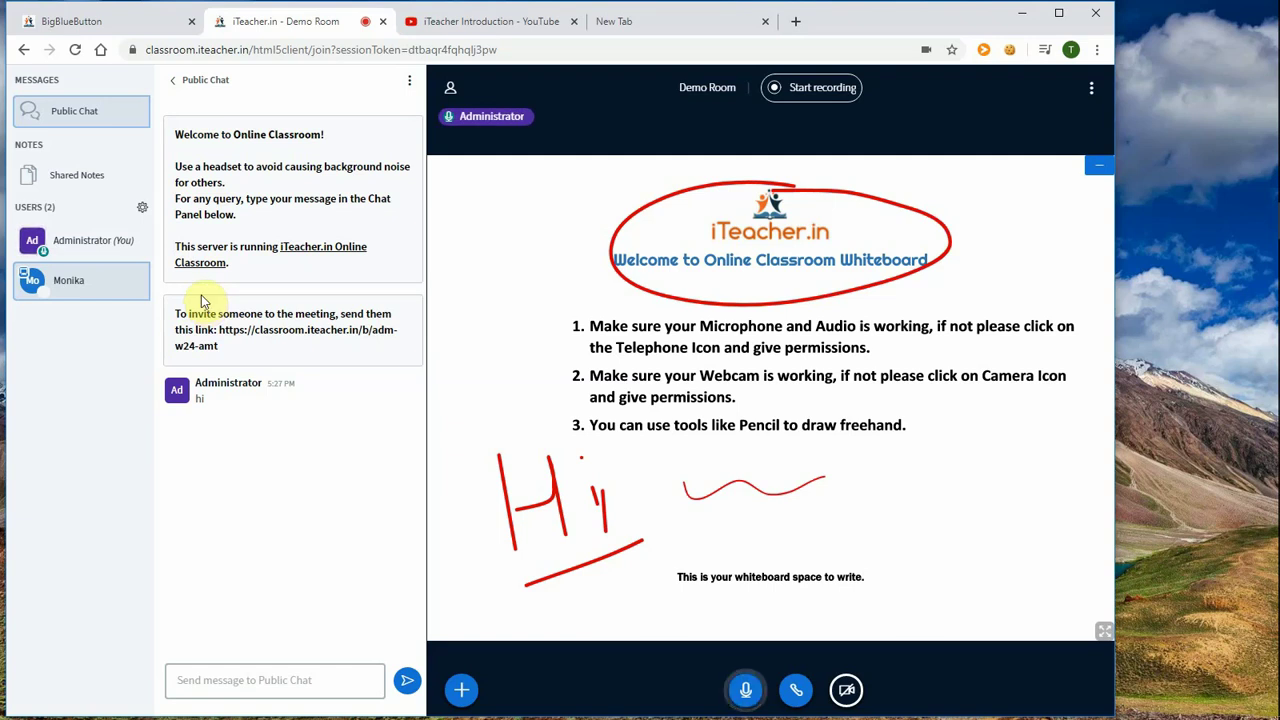
{"action": "left_click", "coordinate": [120, 244]}
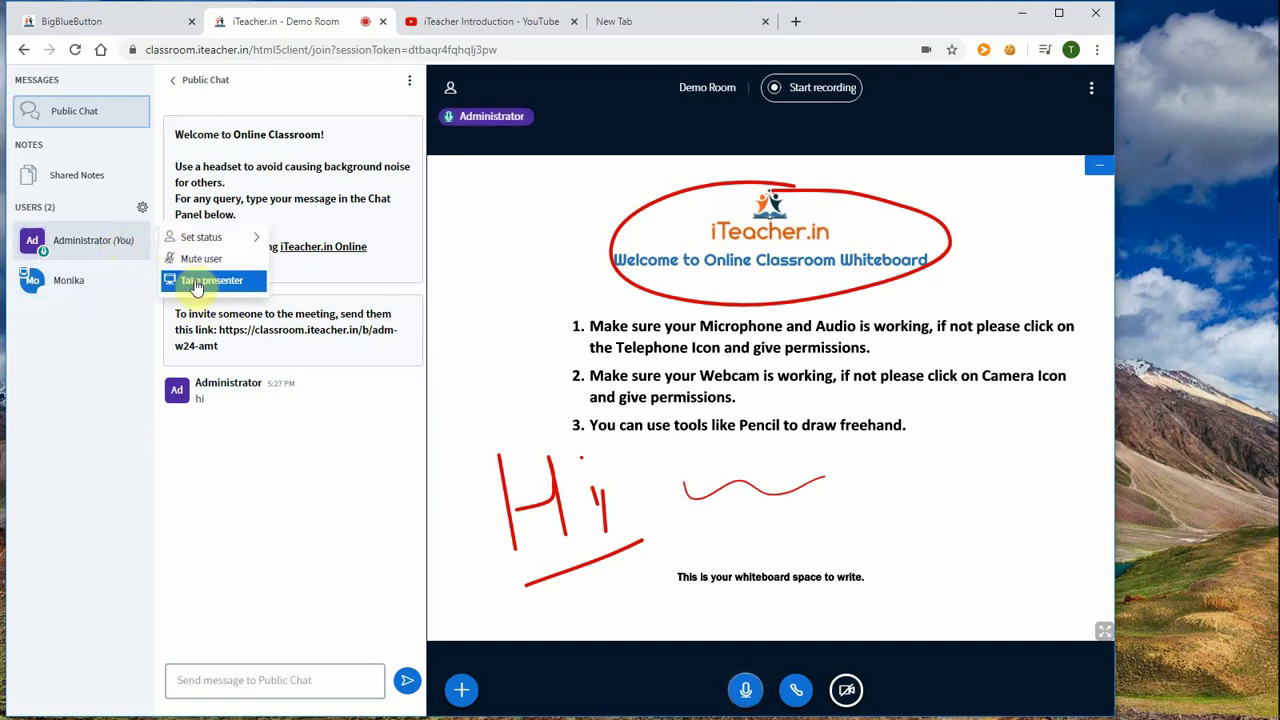
Step: Take the presenter role back for the Administrator
{"action": "left_click", "coordinate": [205, 280]}
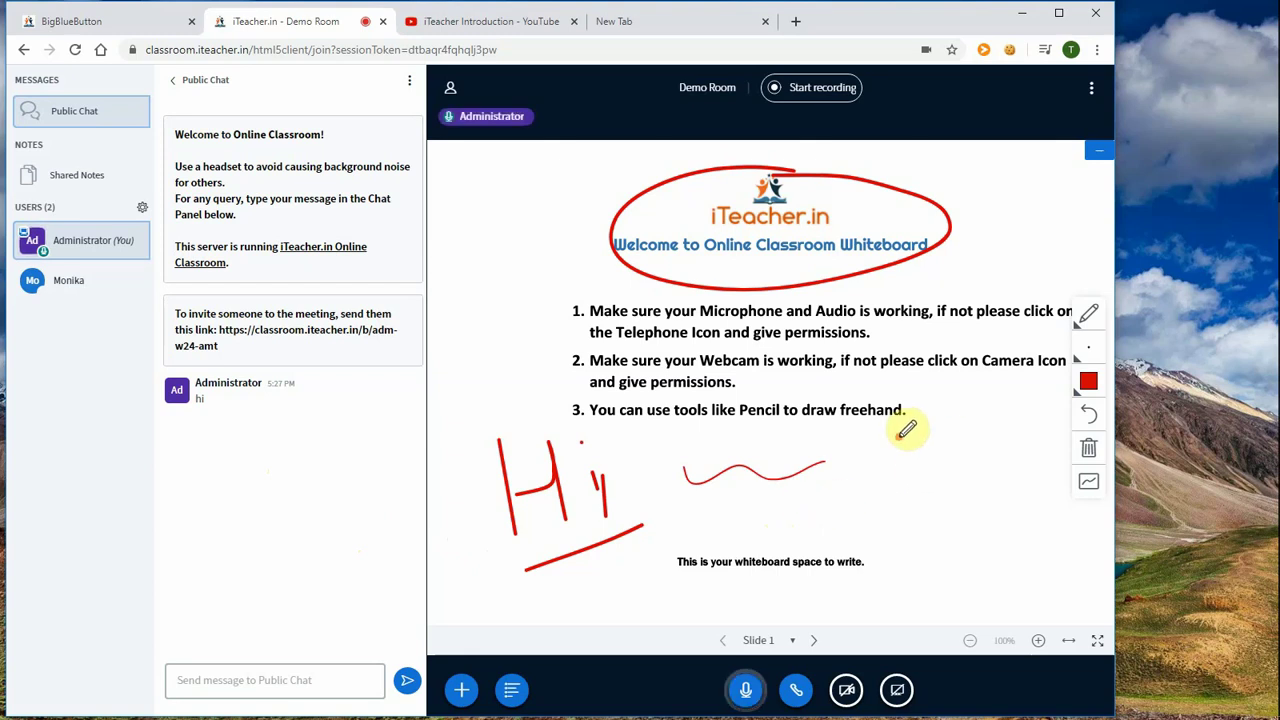
Step: Pick the Text tool from the whiteboard Tools palette and confirm Start recording
{"action": "left_click", "coordinate": [1084, 320]}
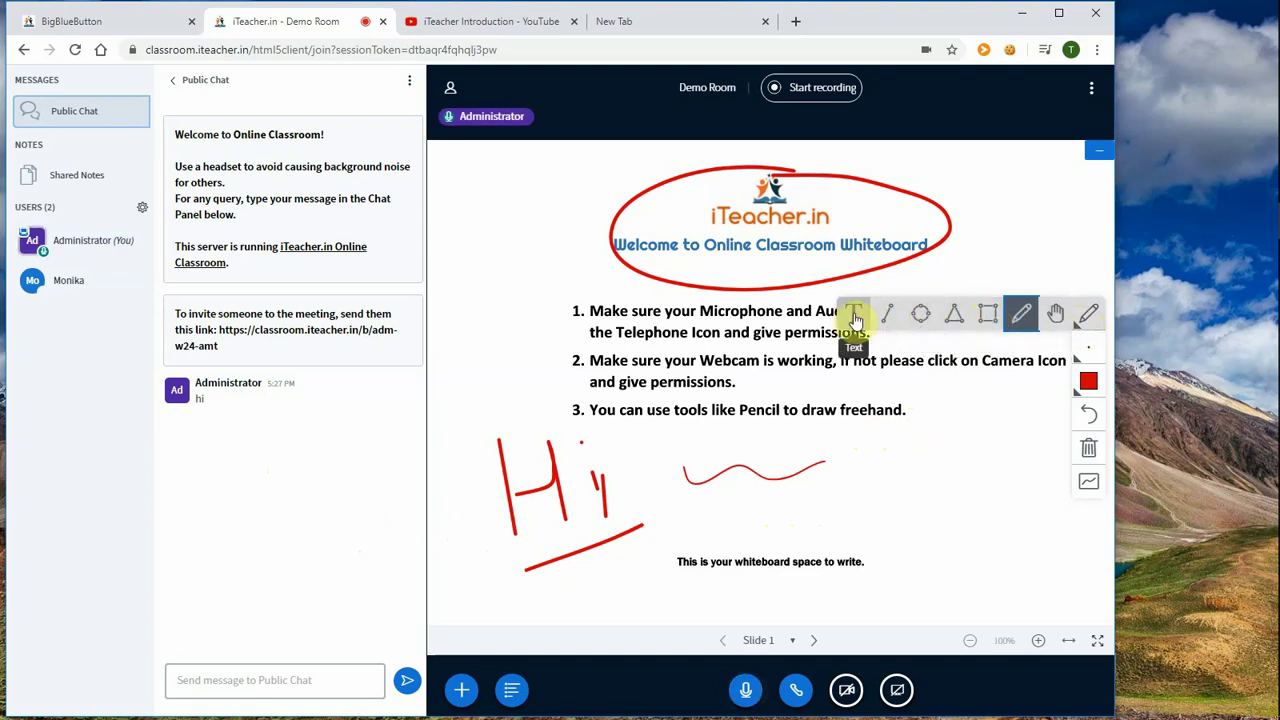
{"action": "left_click", "coordinate": [853, 316]}
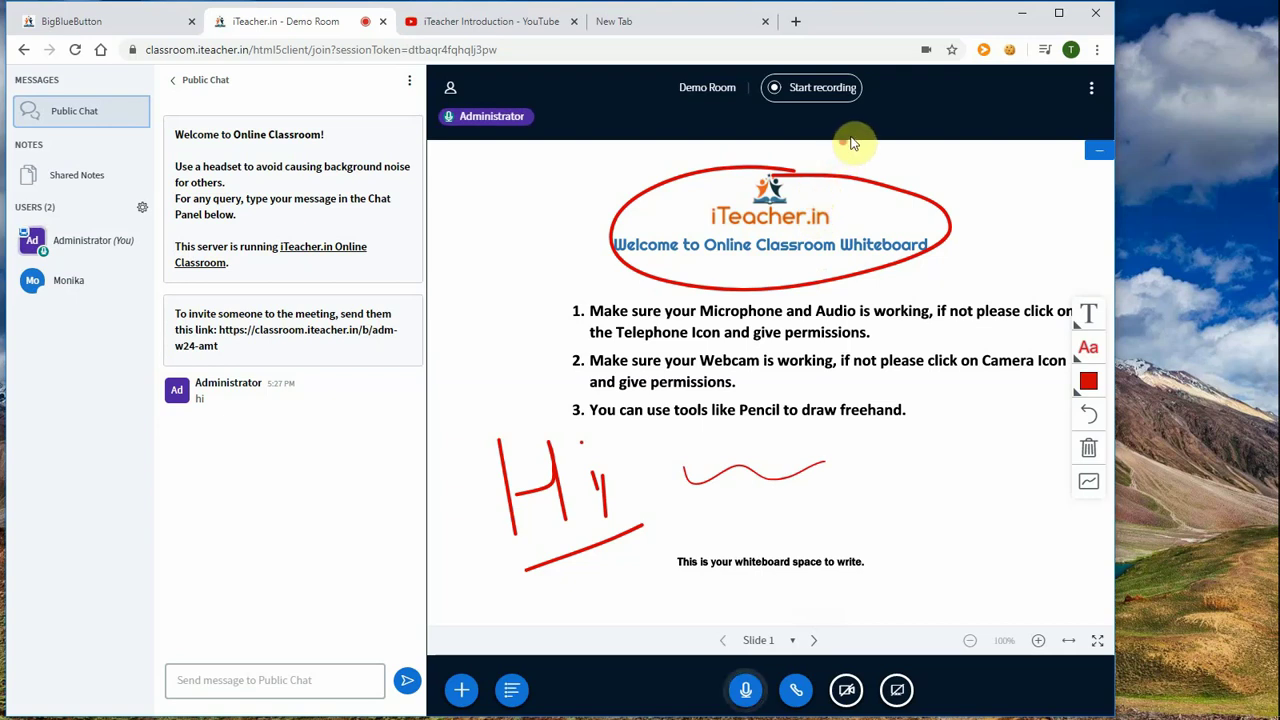
{"action": "left_click", "coordinate": [806, 93]}
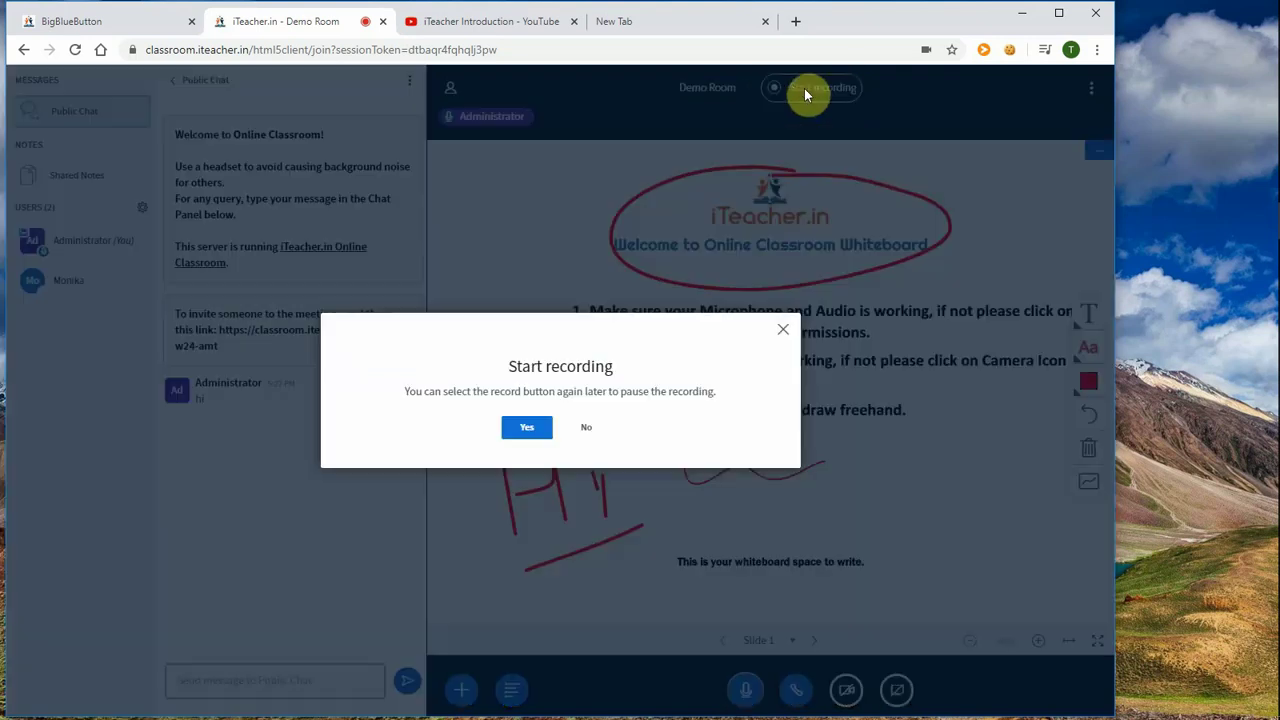
{"action": "left_click", "coordinate": [526, 427]}
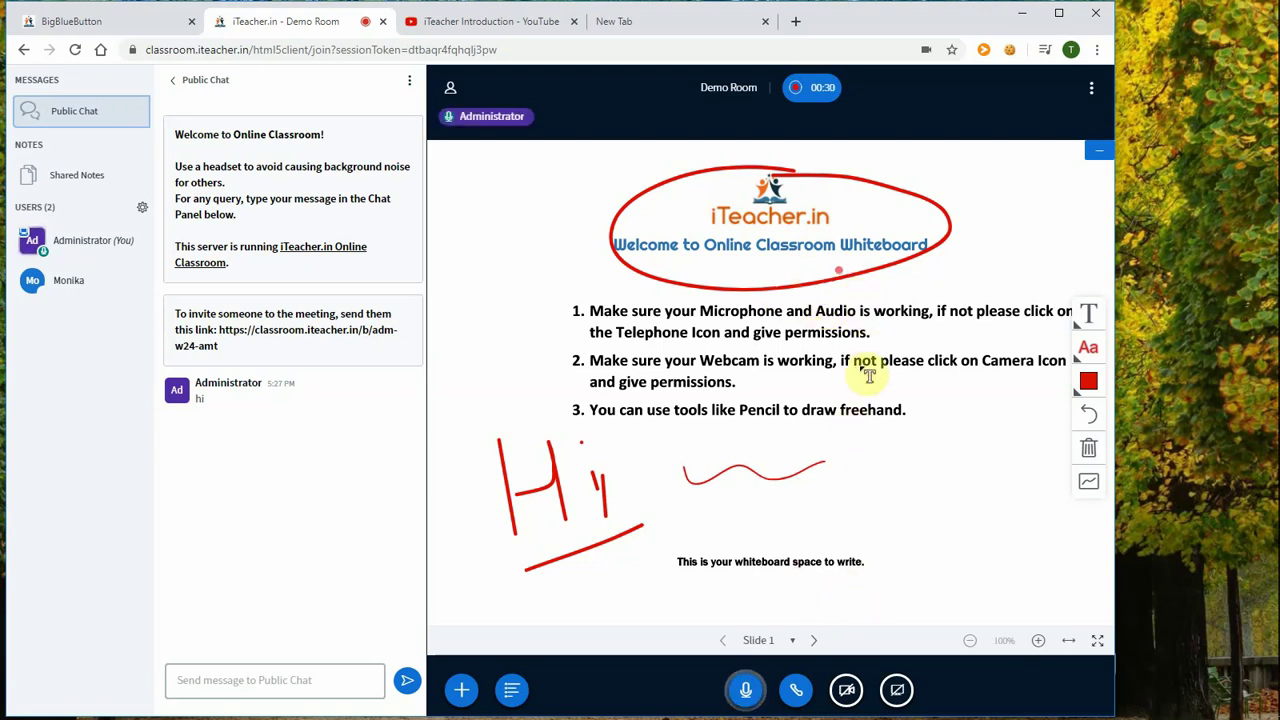
Step: Advance to Slide 2 and write the red text 'This is atext written' near its top
{"action": "left_click", "coordinate": [815, 643]}
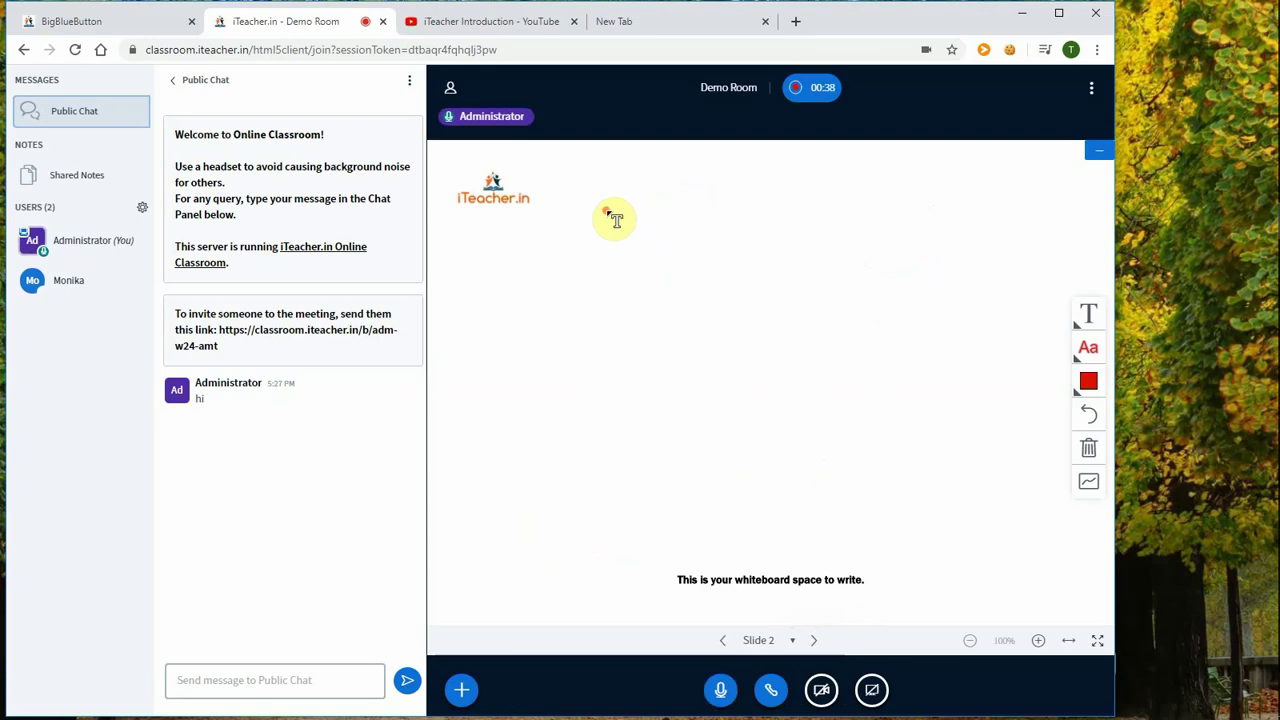
{"action": "left_click_drag", "start_coordinate": [606, 211], "coordinate": [862, 533]}
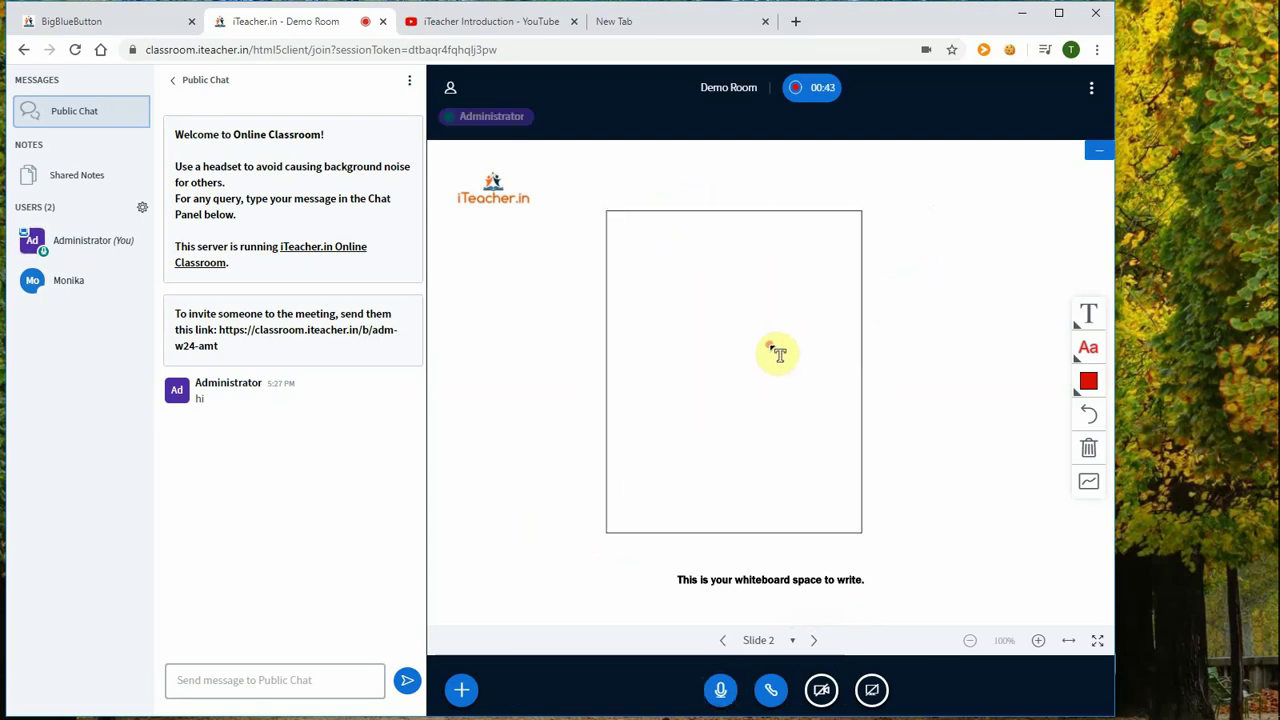
{"action": "type", "text": "This is atext wri"}
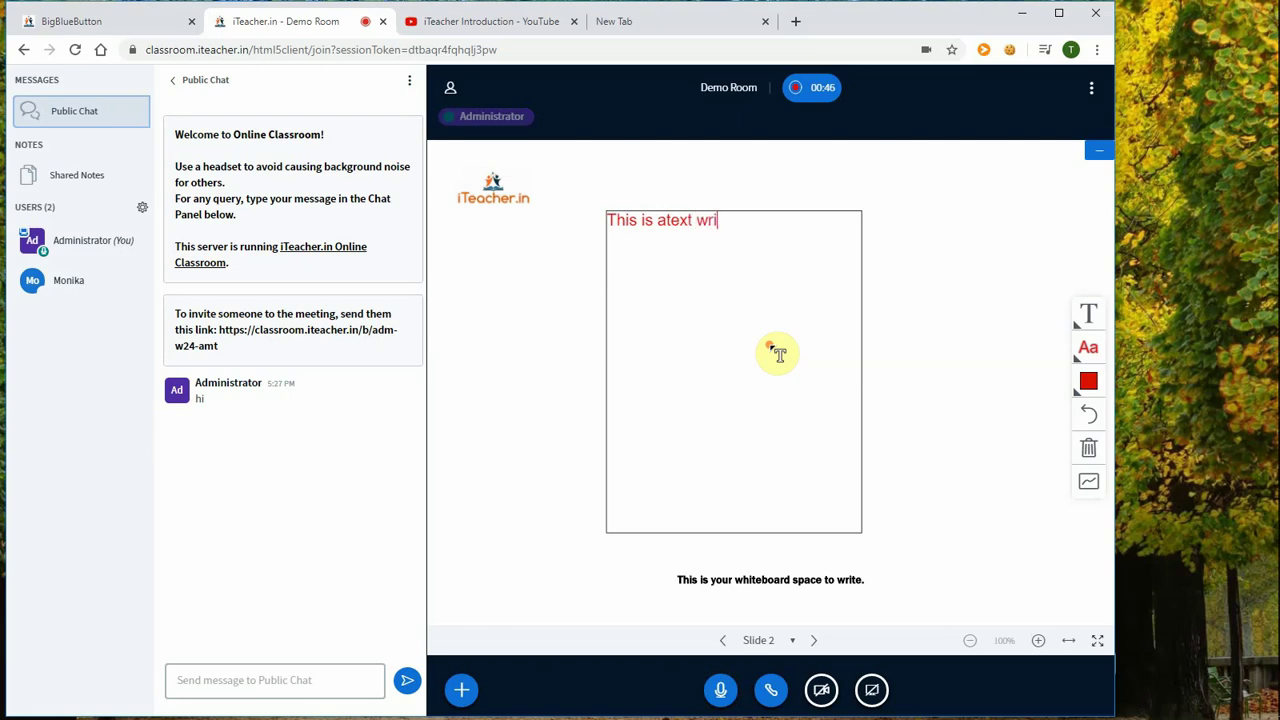
{"action": "type", "text": "tten"}
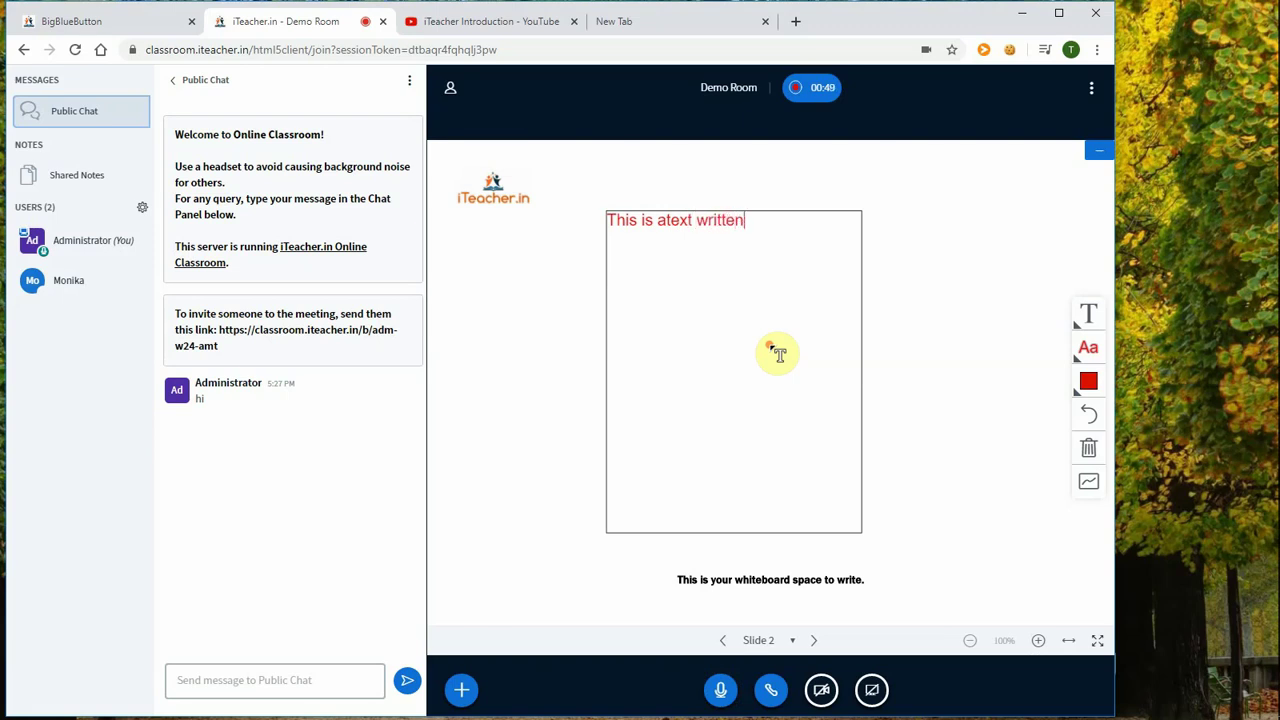
{"action": "left_click", "coordinate": [901, 391]}
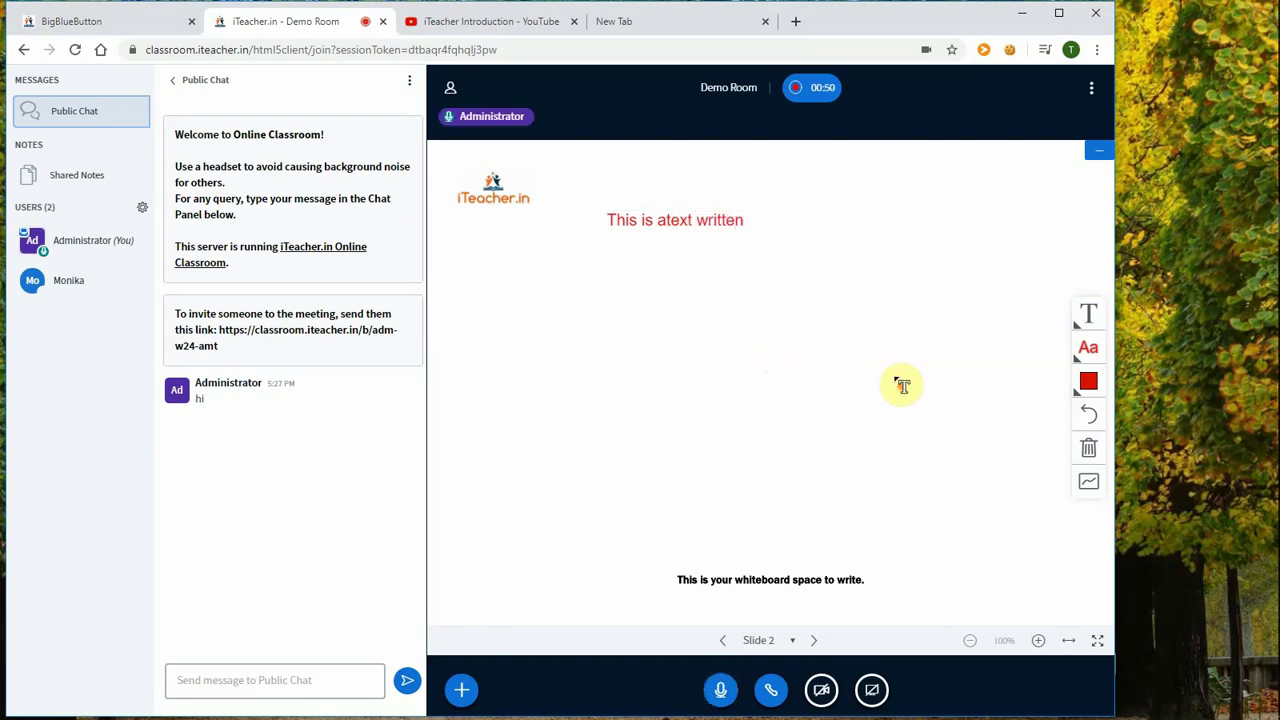
Step: Draw a red rectangle mid-slide and a red ellipse to its right
{"action": "left_click", "coordinate": [1087, 318]}
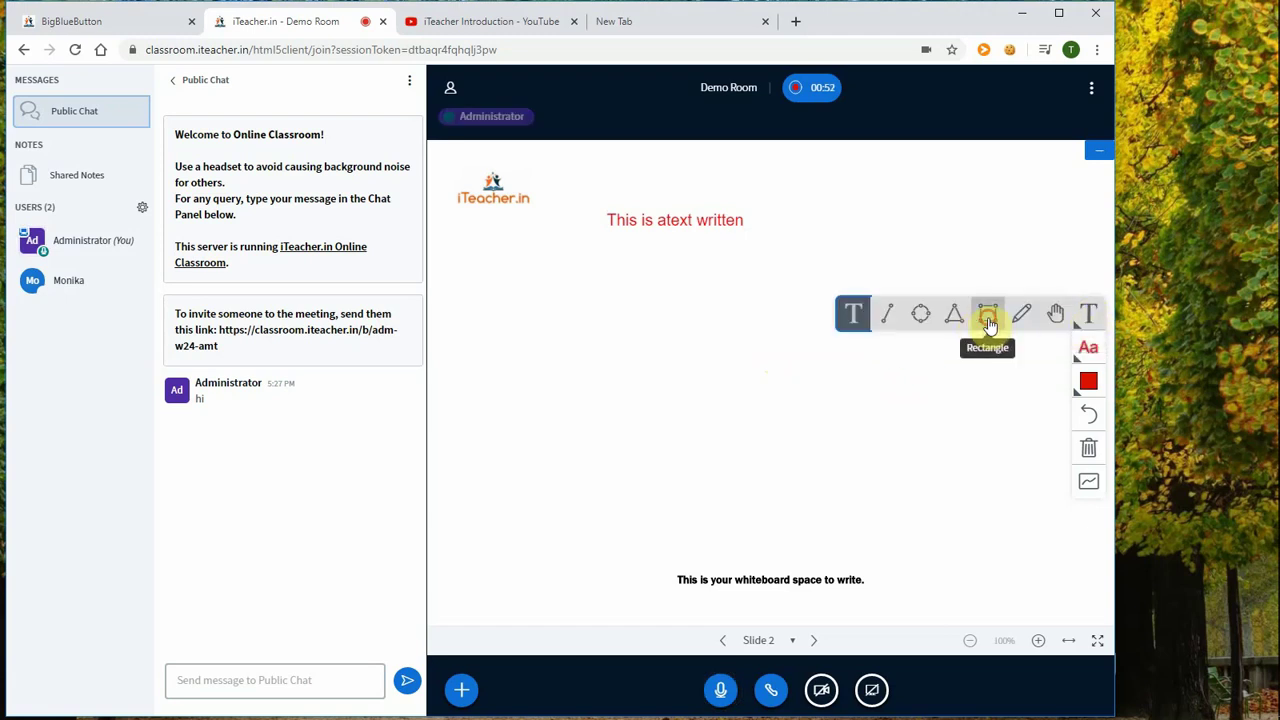
{"action": "left_click", "coordinate": [987, 314]}
{"action": "left_click_drag", "start_coordinate": [628, 292], "coordinate": [868, 452]}
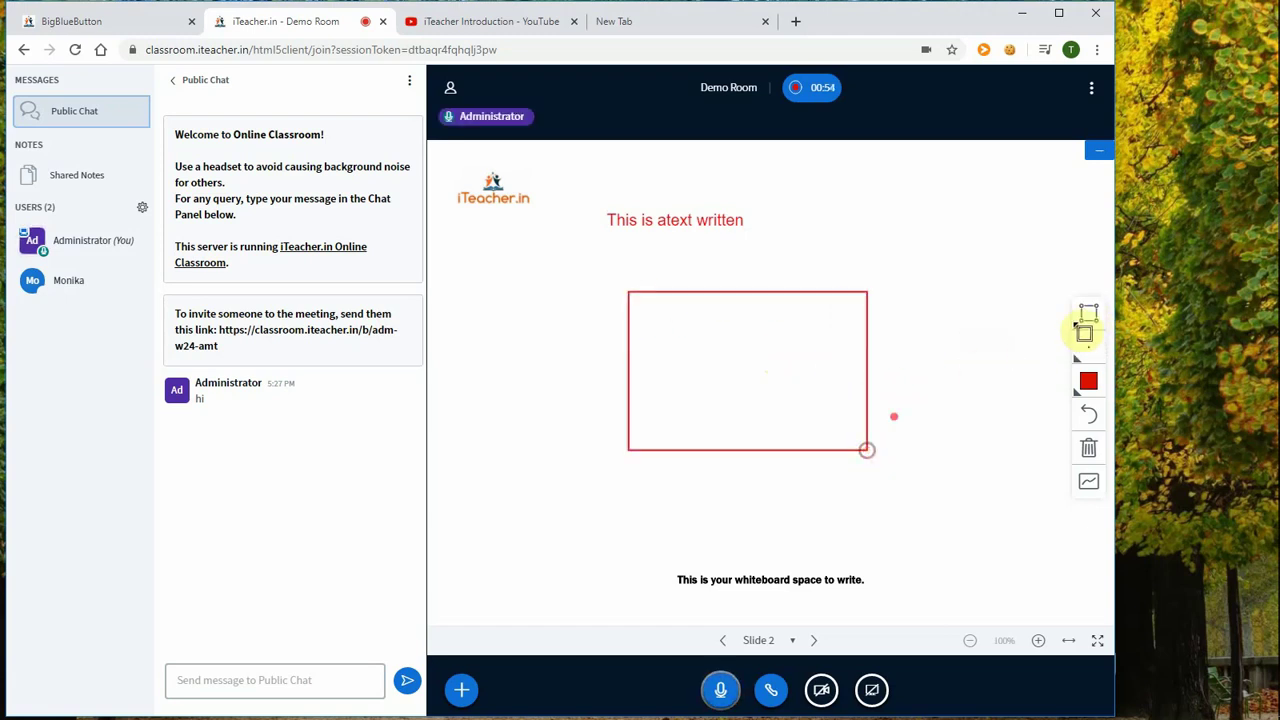
{"action": "left_click", "coordinate": [1088, 314]}
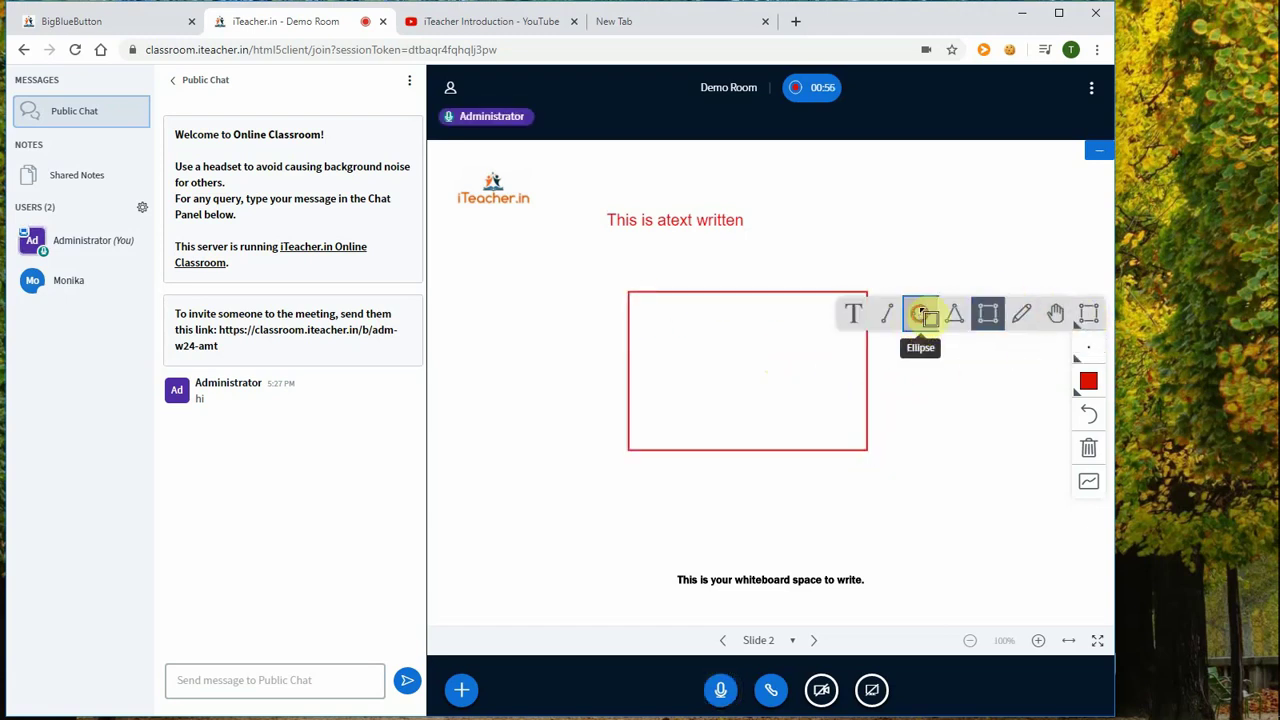
{"action": "left_click", "coordinate": [919, 316]}
{"action": "left_click_drag", "start_coordinate": [900, 224], "coordinate": [1027, 425]}
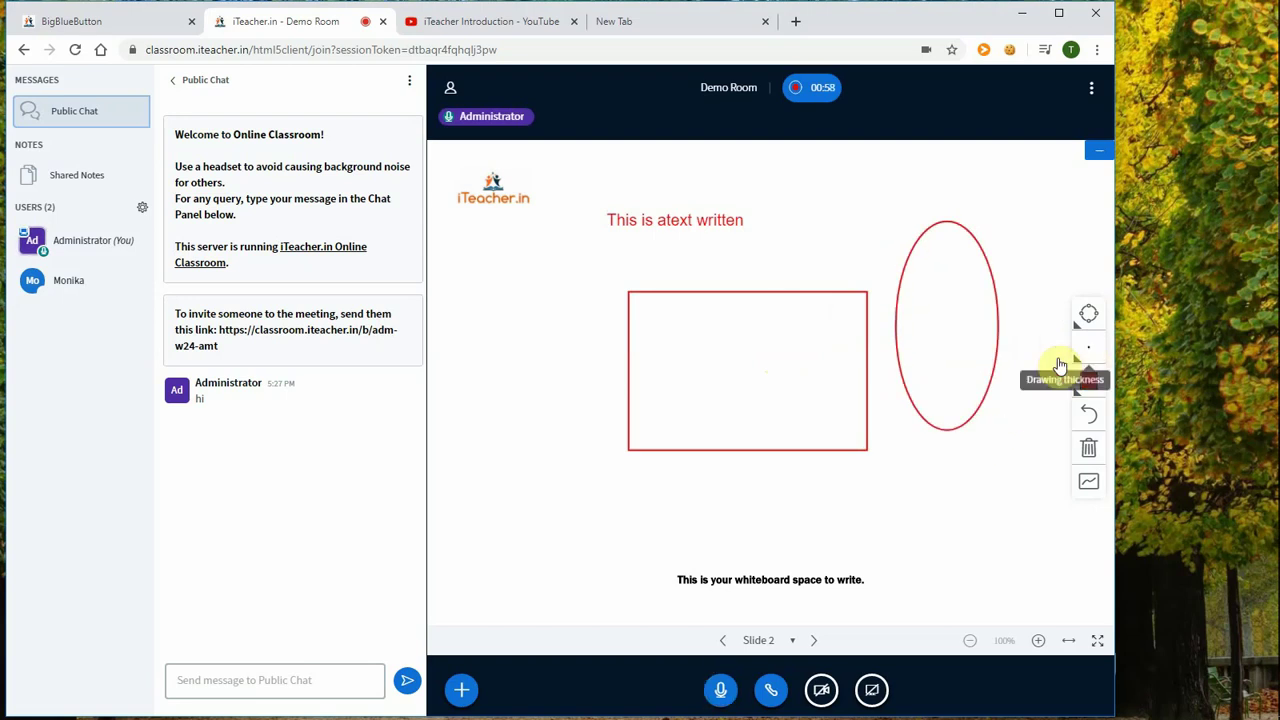
Step: Undo the ellipse and rectangle, then clear all annotations from Slide 2
{"action": "left_click", "coordinate": [1090, 417]}
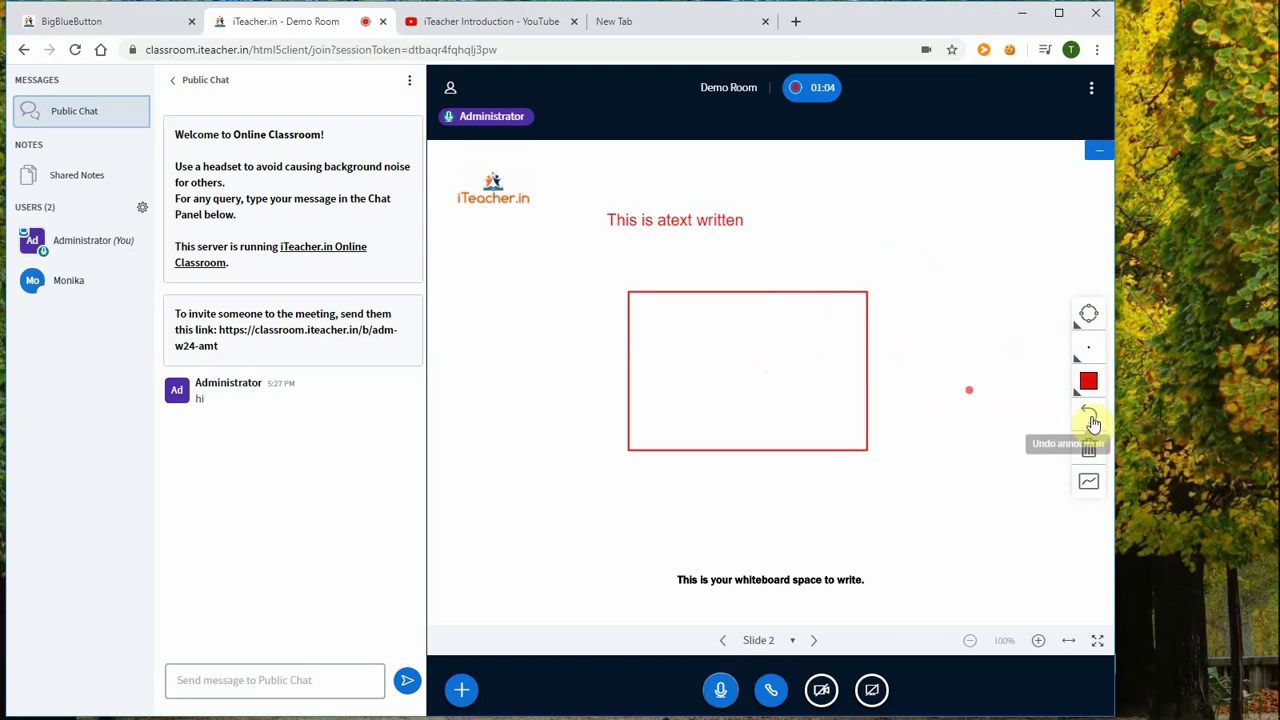
{"action": "left_click", "coordinate": [1092, 418]}
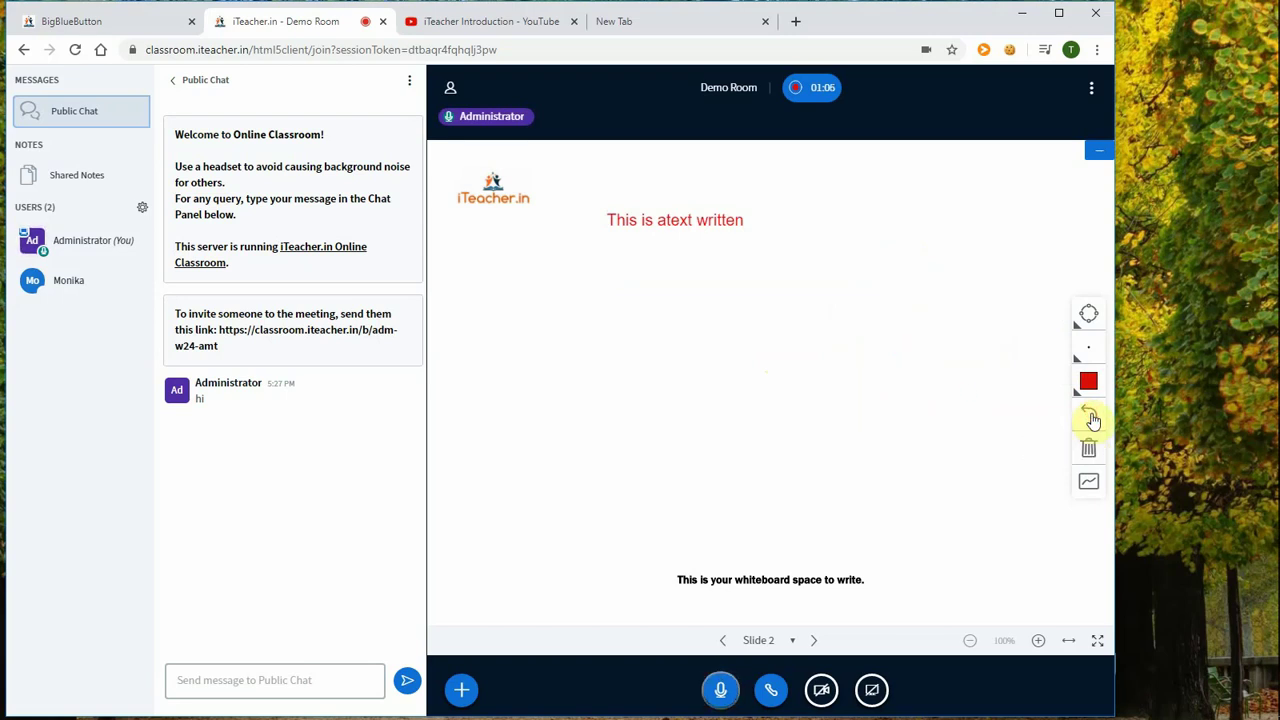
{"action": "left_click", "coordinate": [1046, 437]}
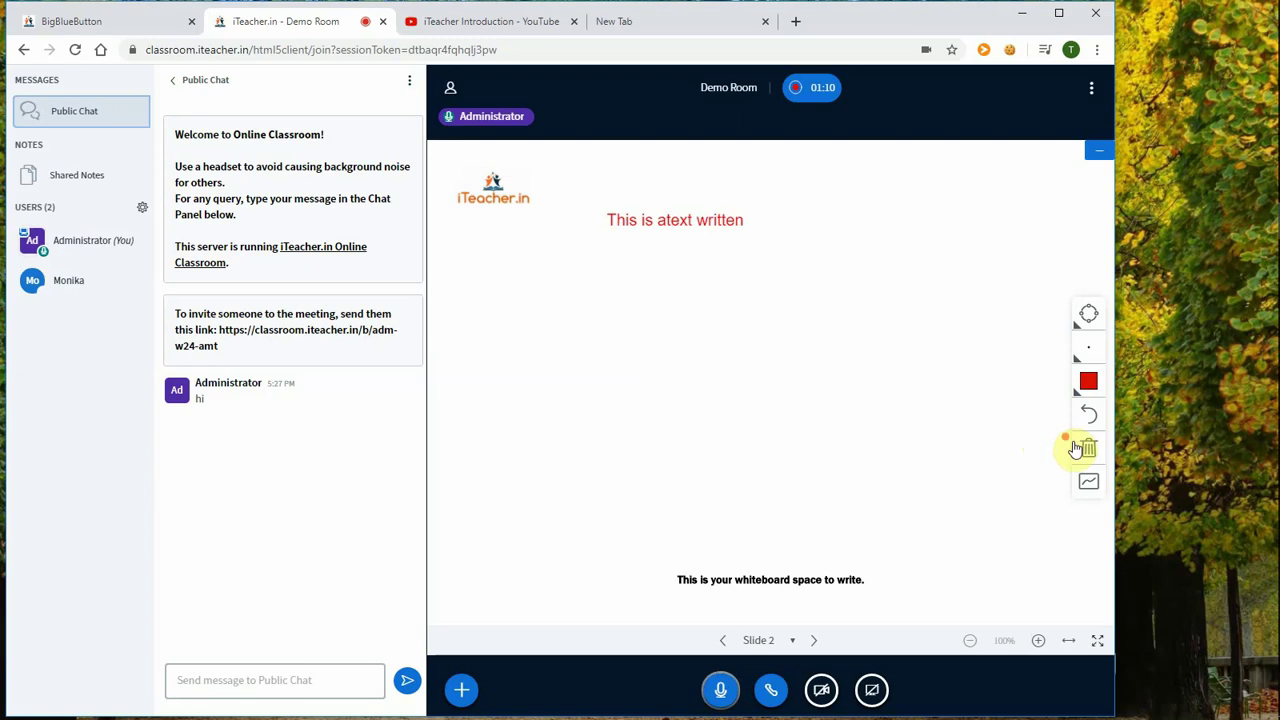
{"action": "left_click", "coordinate": [1089, 450]}
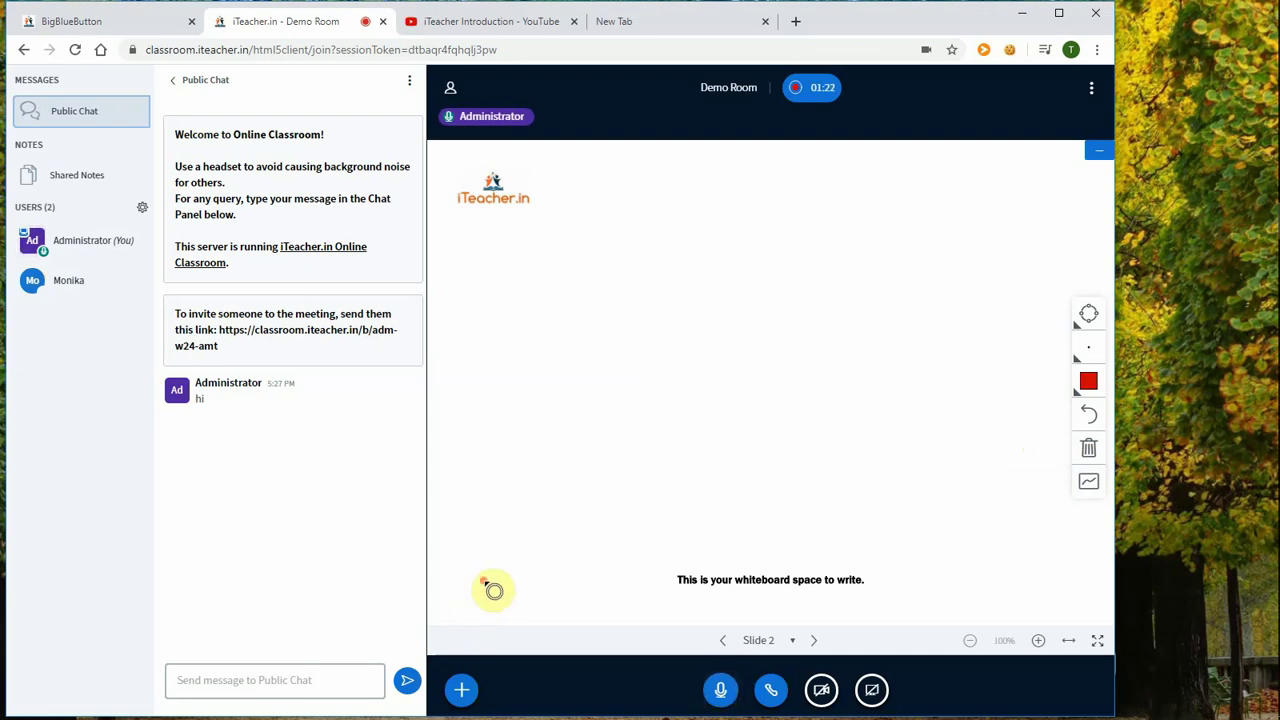
Step: Add POSTER_UK_final.jpg from the computer to the presentation upload list
{"action": "left_click", "coordinate": [462, 692]}
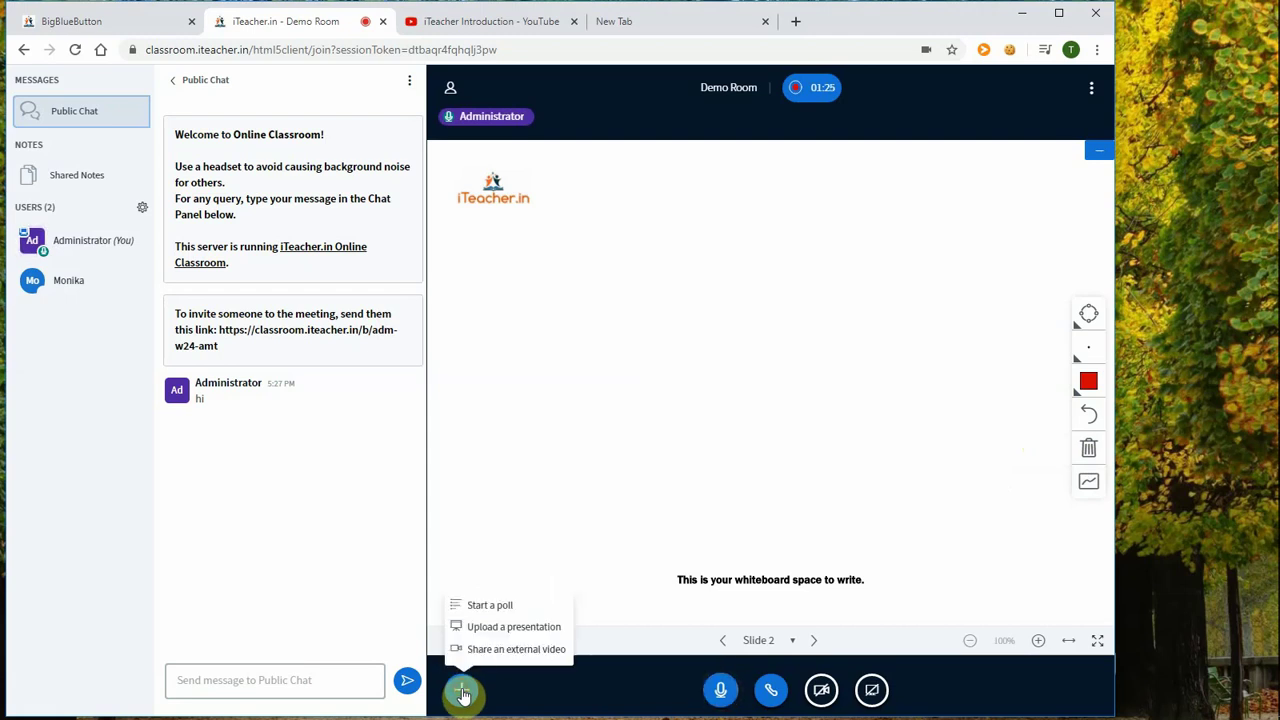
{"action": "left_click", "coordinate": [498, 630]}
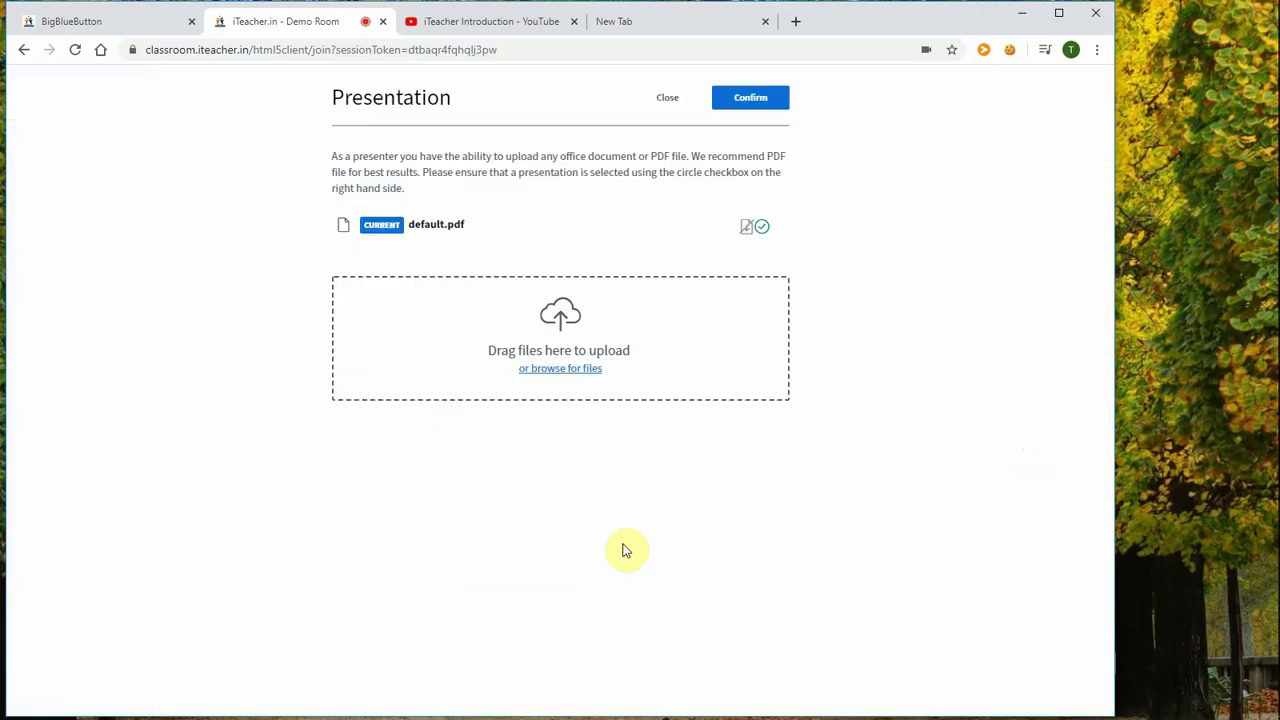
{"action": "left_click", "coordinate": [569, 372]}
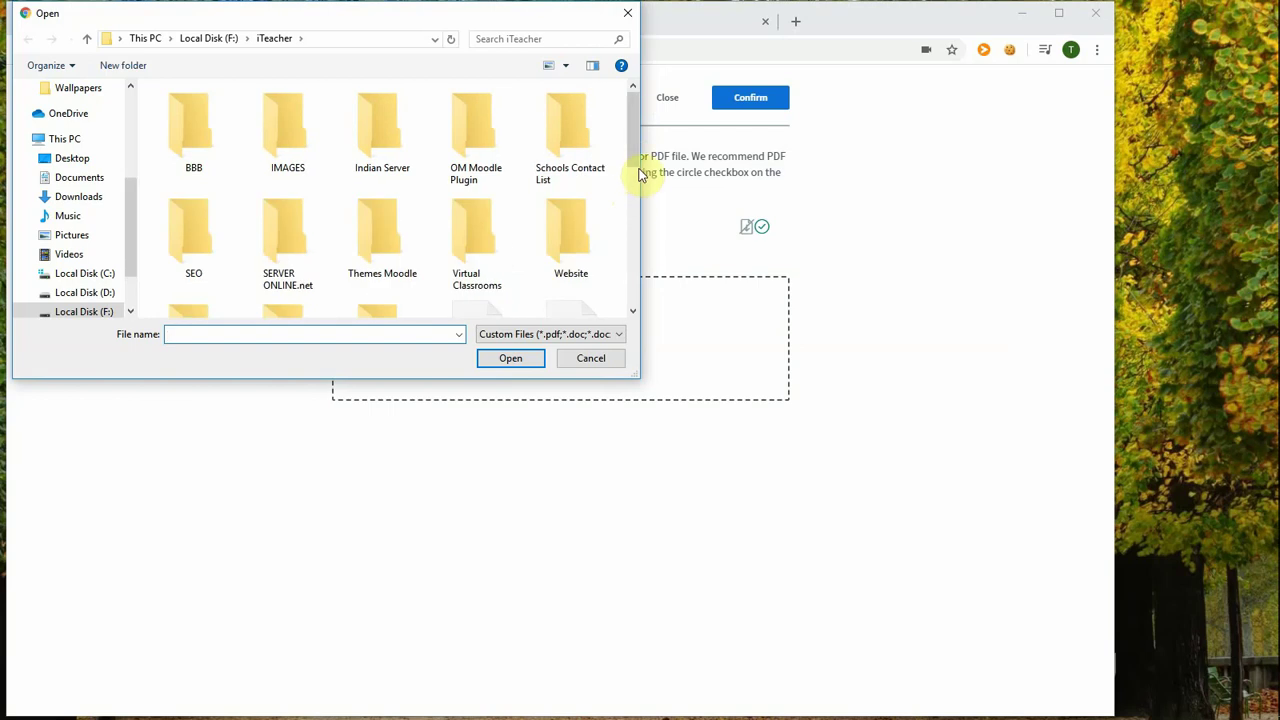
{"action": "left_click_drag", "start_coordinate": [636, 157], "coordinate": [626, 274]}
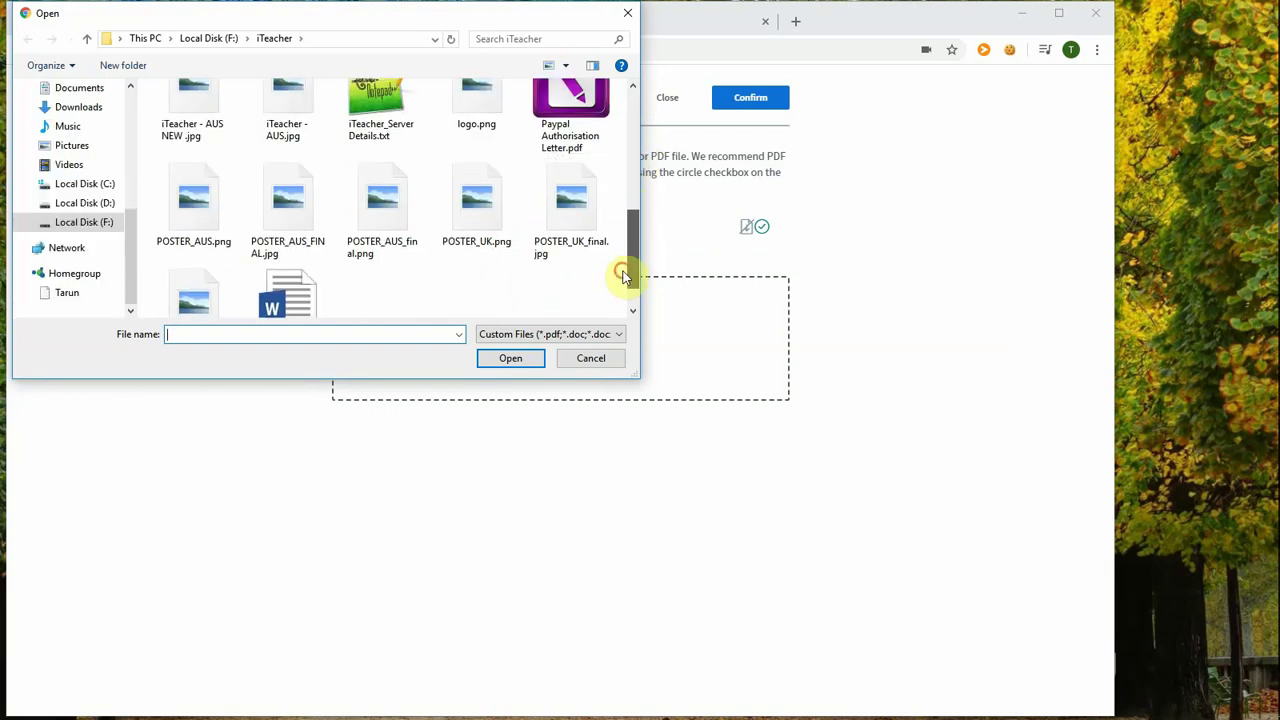
{"action": "left_click", "coordinate": [560, 202]}
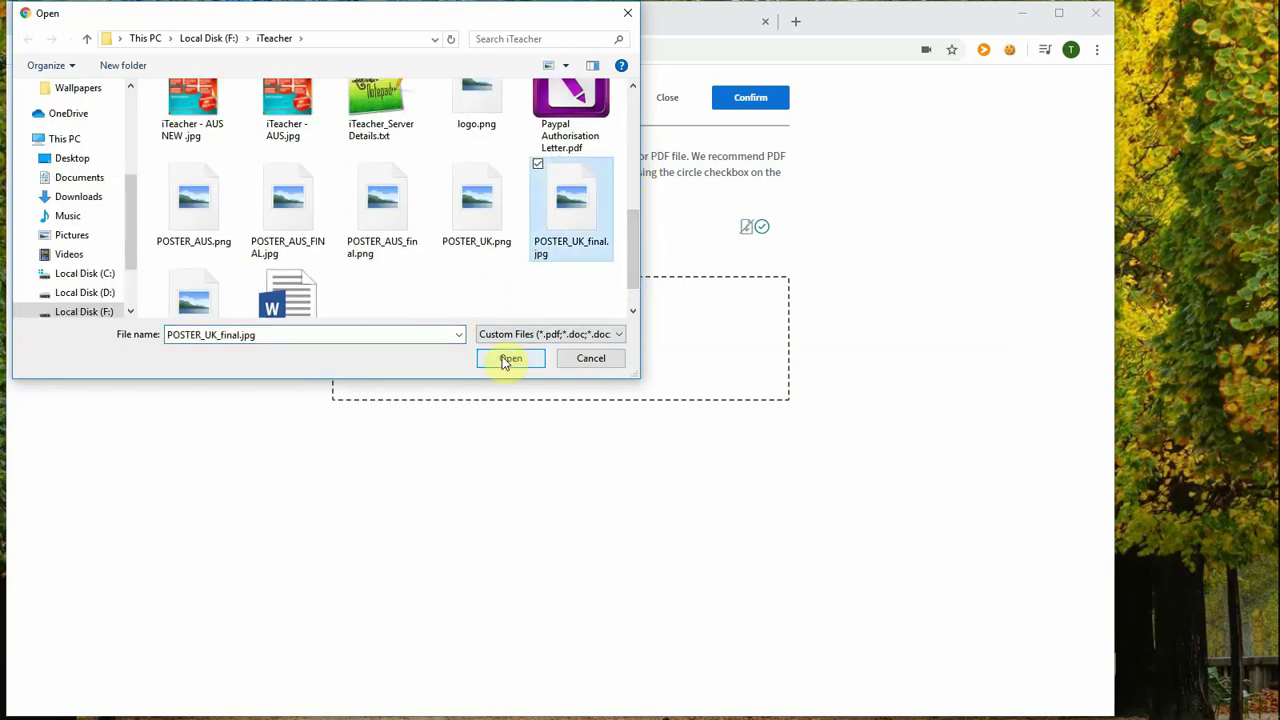
{"action": "left_click", "coordinate": [508, 358]}
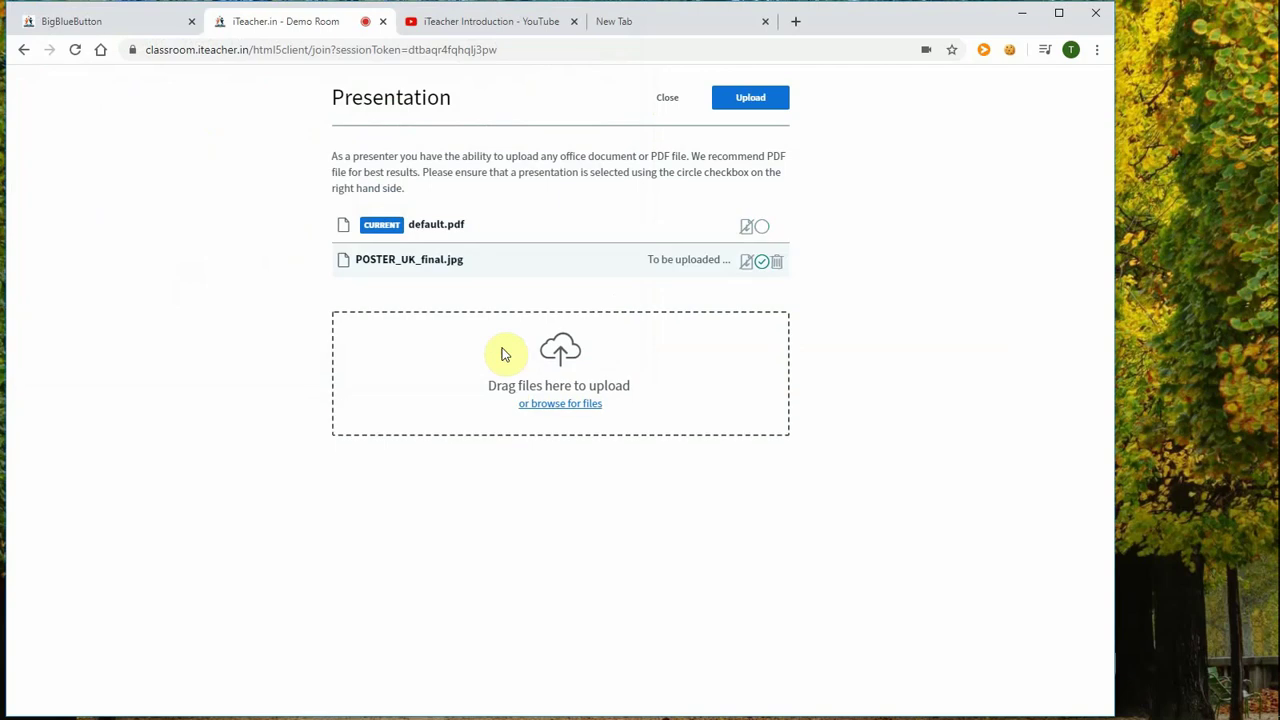
Step: Upload the poster, then circle the iTEACHER.IN heading and underline the first boxes with the red pencil
{"action": "left_click", "coordinate": [750, 104]}
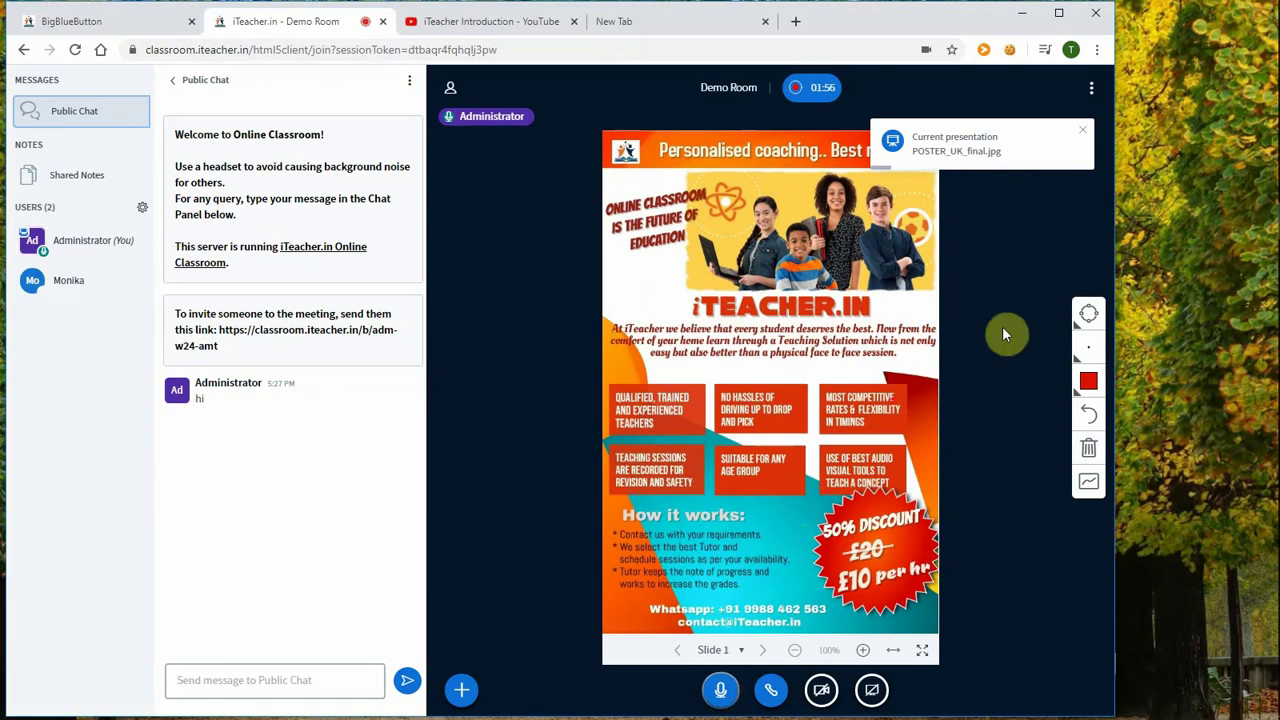
{"action": "left_click", "coordinate": [1088, 315]}
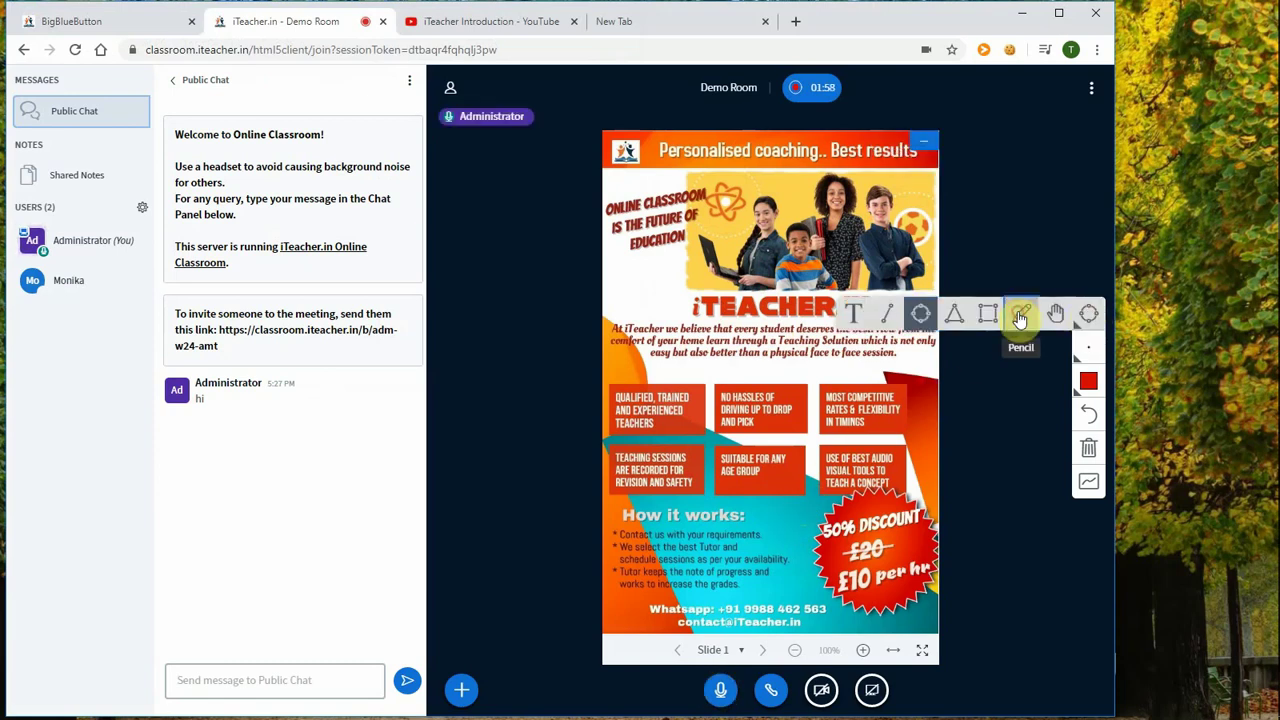
{"action": "left_click", "coordinate": [1021, 314]}
{"action": "mouse_move", "coordinate": [725, 287]}
{"action": "left_mouse_down"}
{"action": "mouse_move", "coordinate": [684, 324]}
{"action": "mouse_move", "coordinate": [790, 352]}
{"action": "mouse_move", "coordinate": [856, 334]}
{"action": "mouse_move", "coordinate": [882, 292]}
{"action": "mouse_move", "coordinate": [815, 262]}
{"action": "mouse_move", "coordinate": [713, 283]}
{"action": "left_mouse_up"}
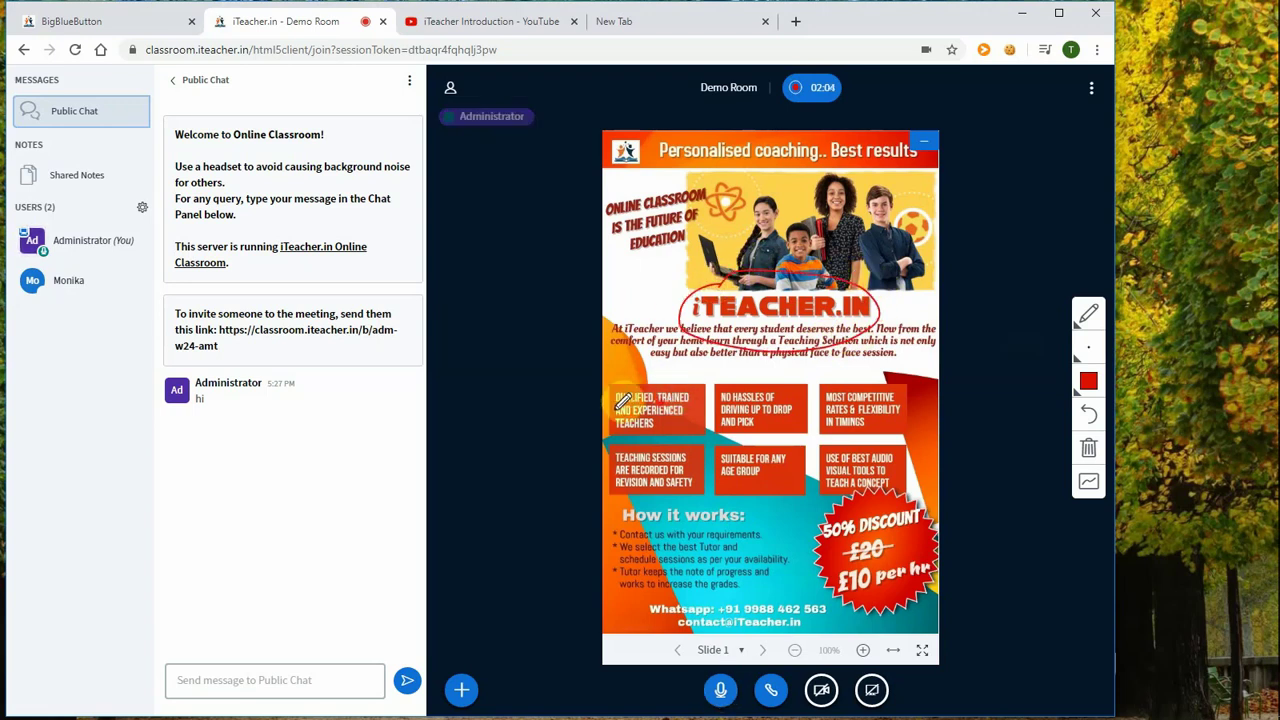
{"action": "mouse_move", "coordinate": [617, 407]}
{"action": "left_mouse_down"}
{"action": "mouse_move", "coordinate": [645, 425]}
{"action": "mouse_move", "coordinate": [718, 397]}
{"action": "left_mouse_up"}
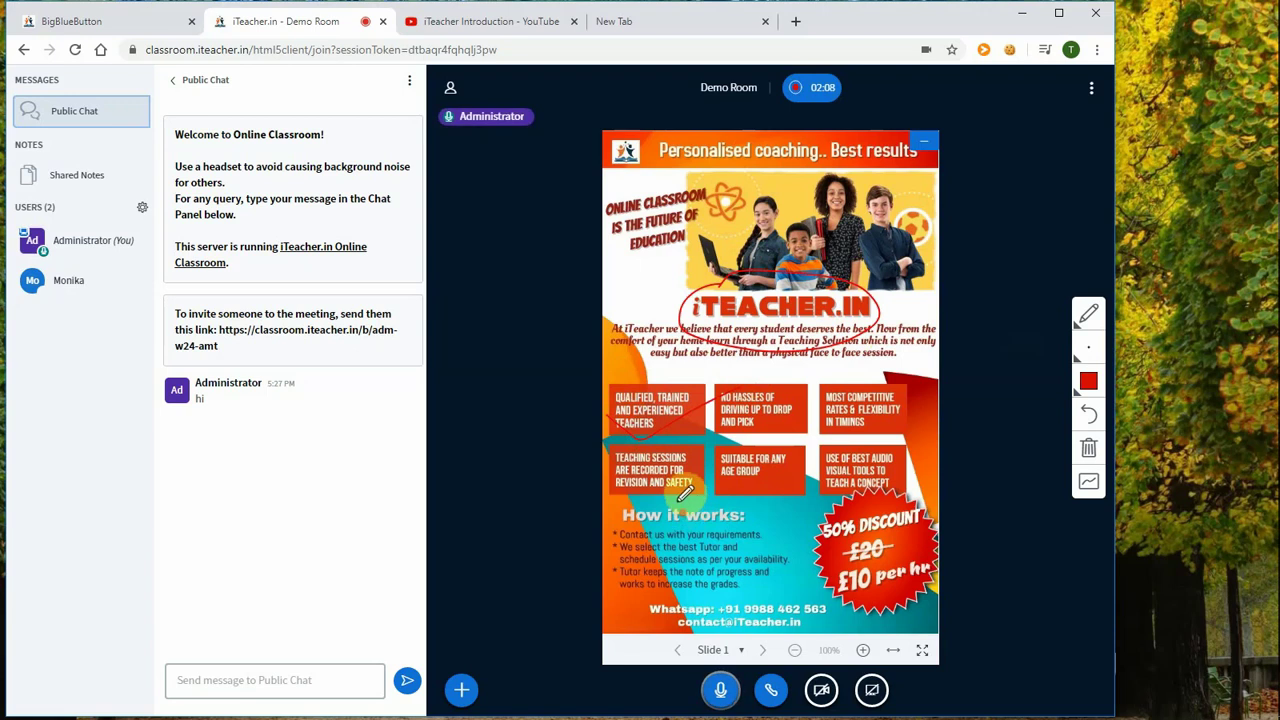
{"action": "left_click", "coordinate": [461, 690]}
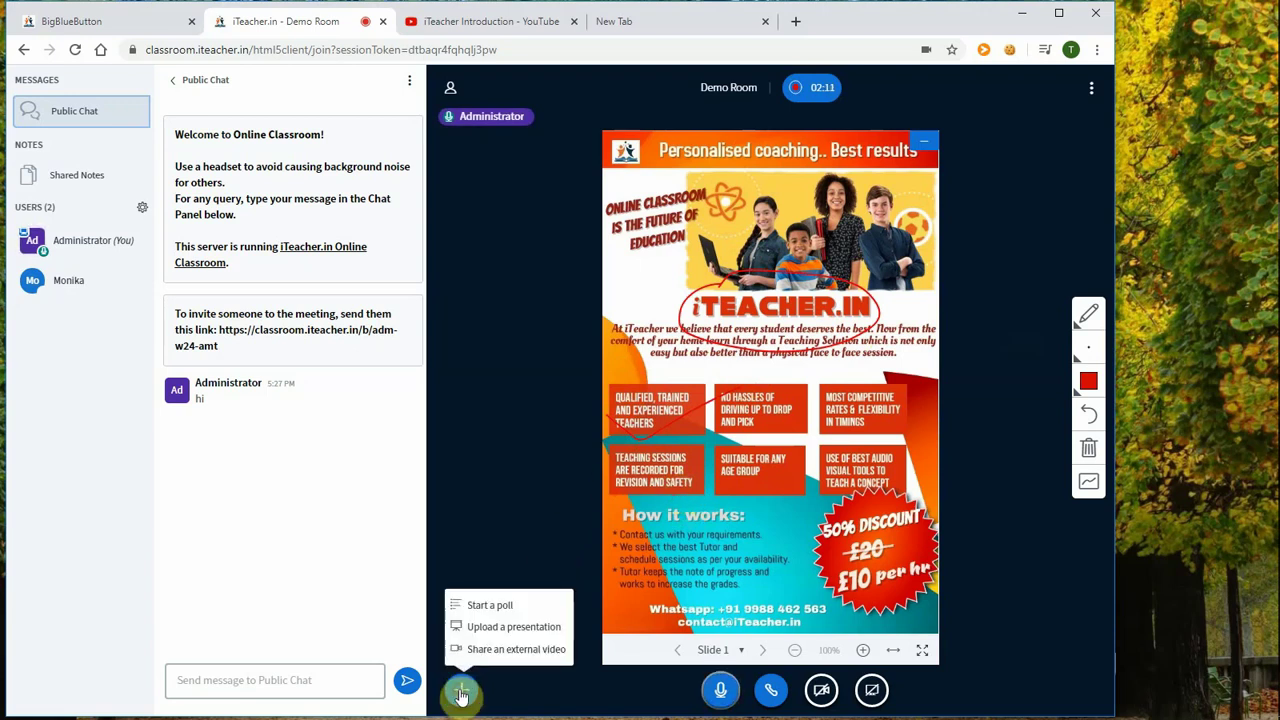
Step: Switch the presentation back to default.pdf and go to its Slide 2
{"action": "left_click", "coordinate": [534, 630]}
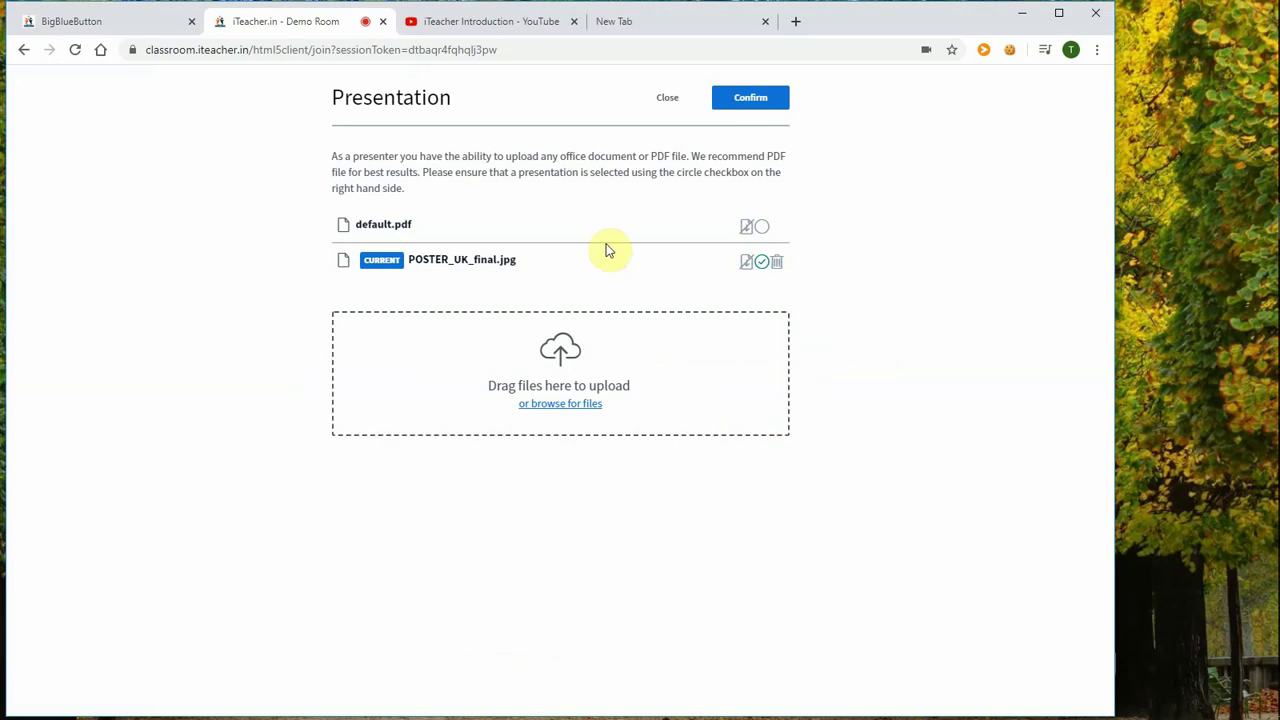
{"action": "left_click", "coordinate": [765, 230]}
{"action": "left_click", "coordinate": [752, 98]}
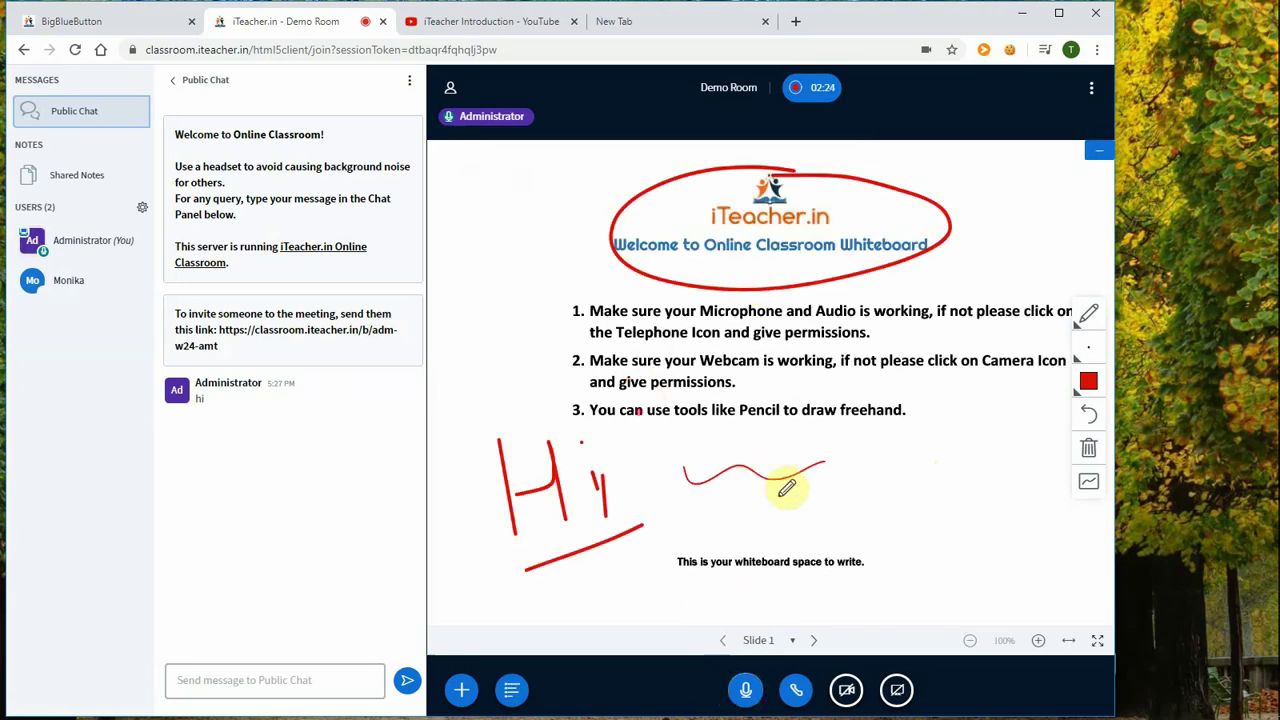
{"action": "left_click", "coordinate": [817, 641]}
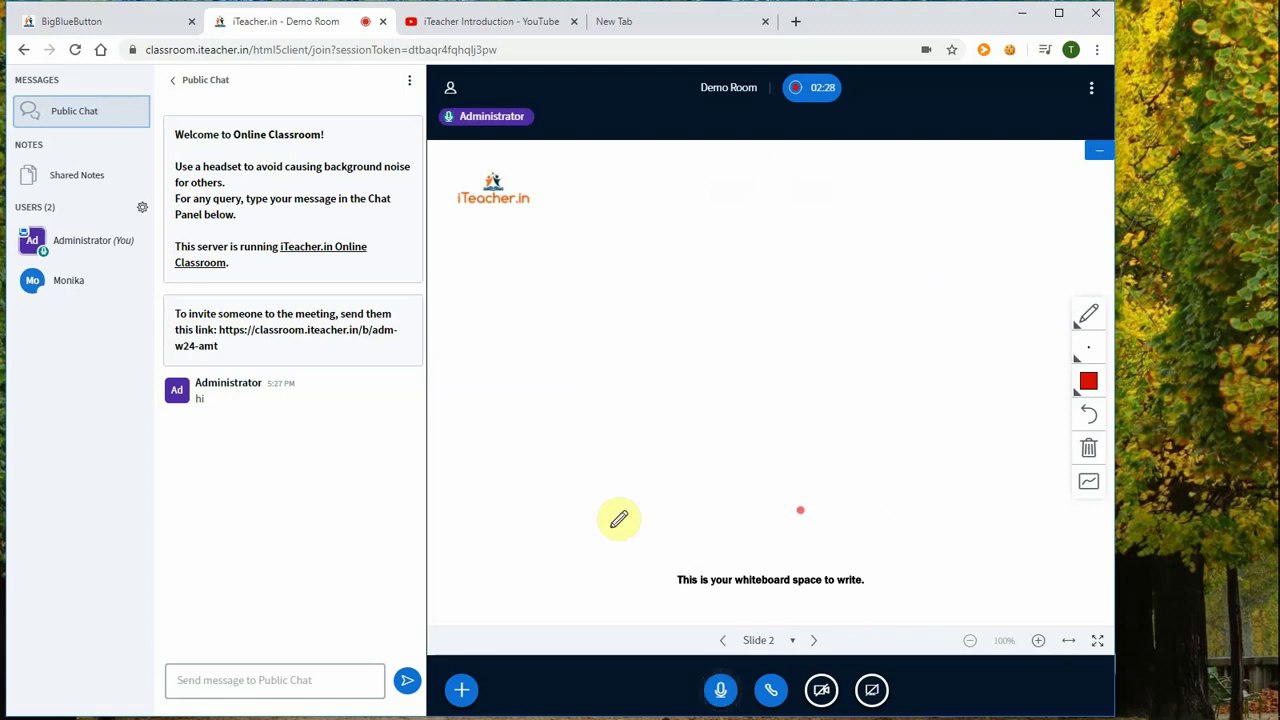
{"action": "left_click", "coordinate": [461, 692]}
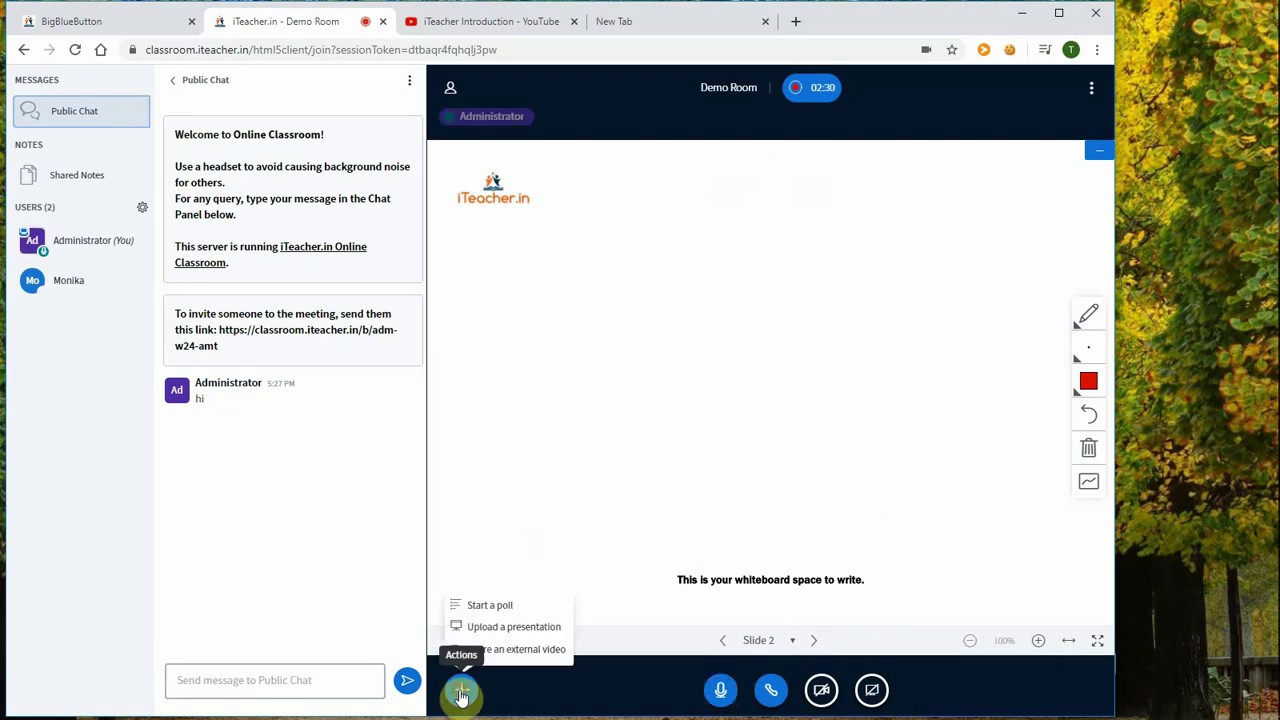
Step: Paste the iTeacher Introduction YouTube link into the external video field and share it
{"action": "left_click", "coordinate": [508, 652]}
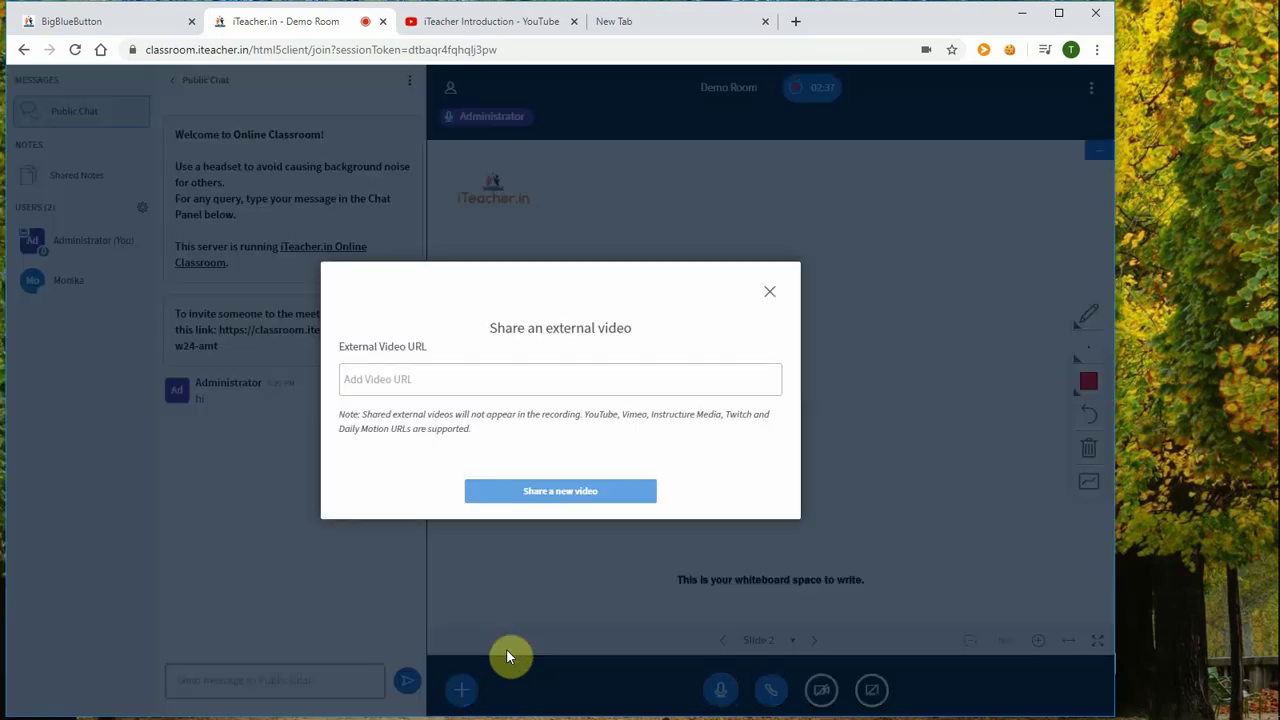
{"action": "left_click", "coordinate": [368, 378]}
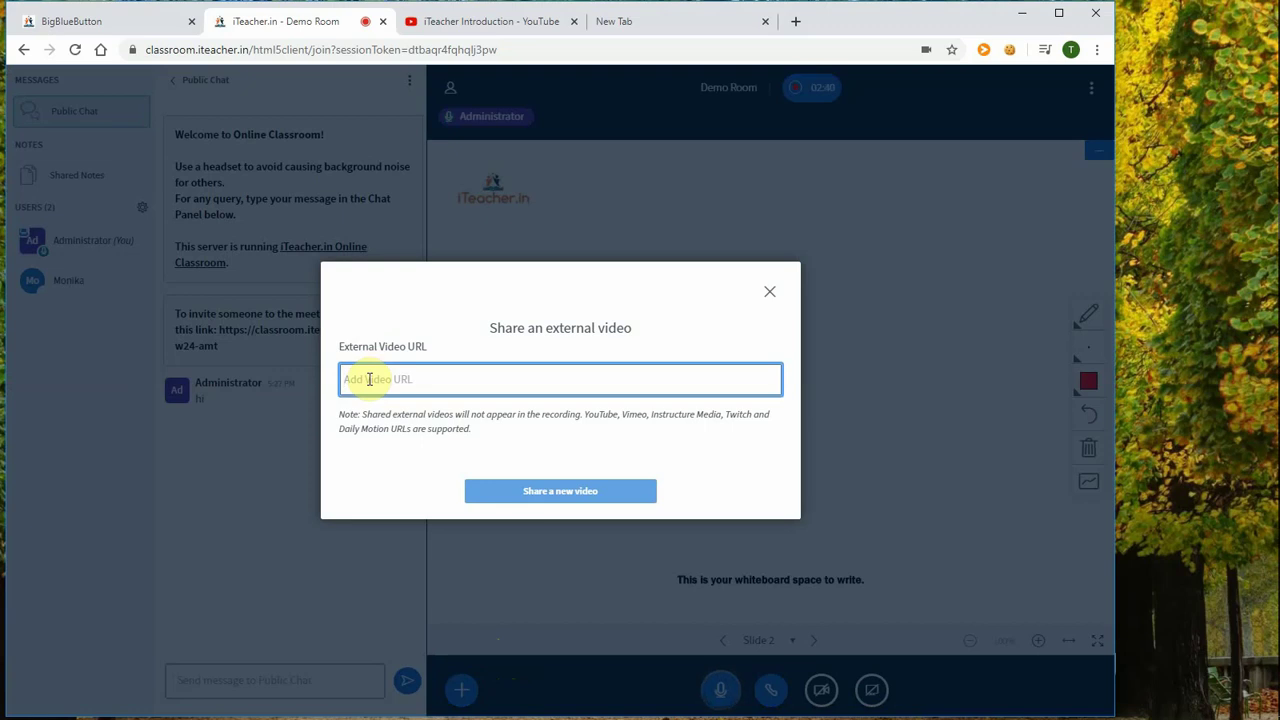
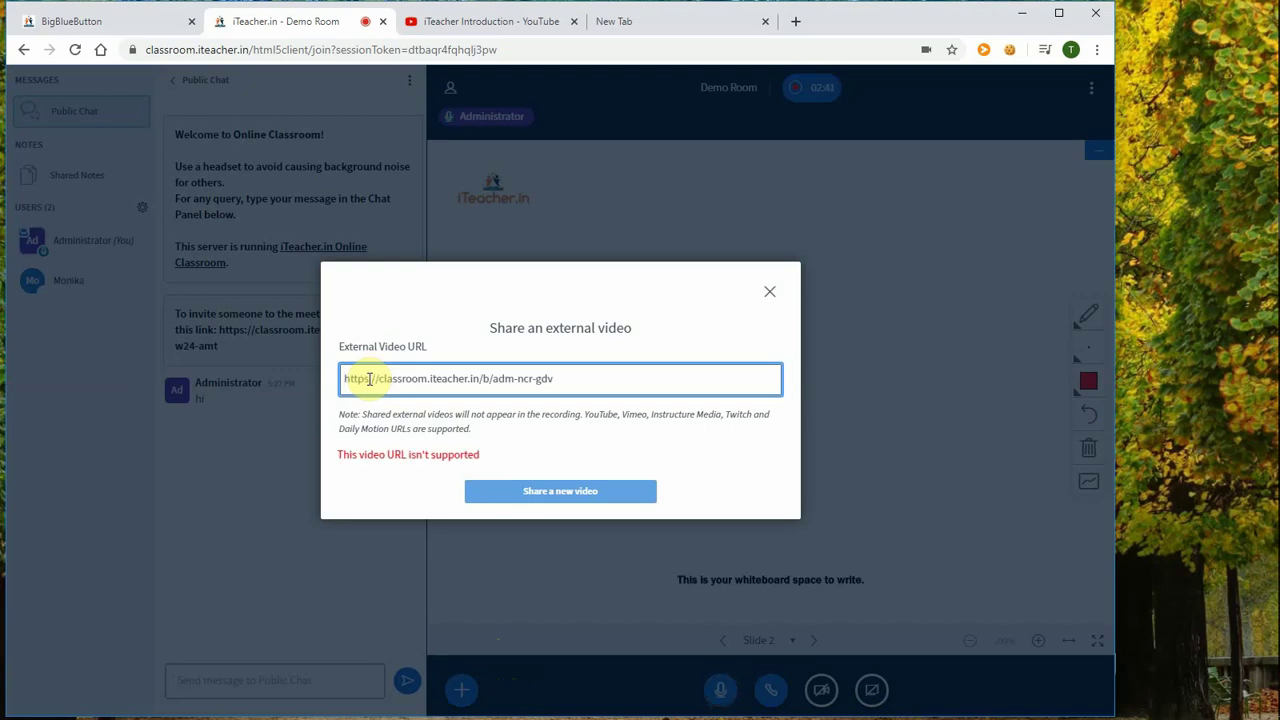
{"action": "left_click", "coordinate": [508, 22]}
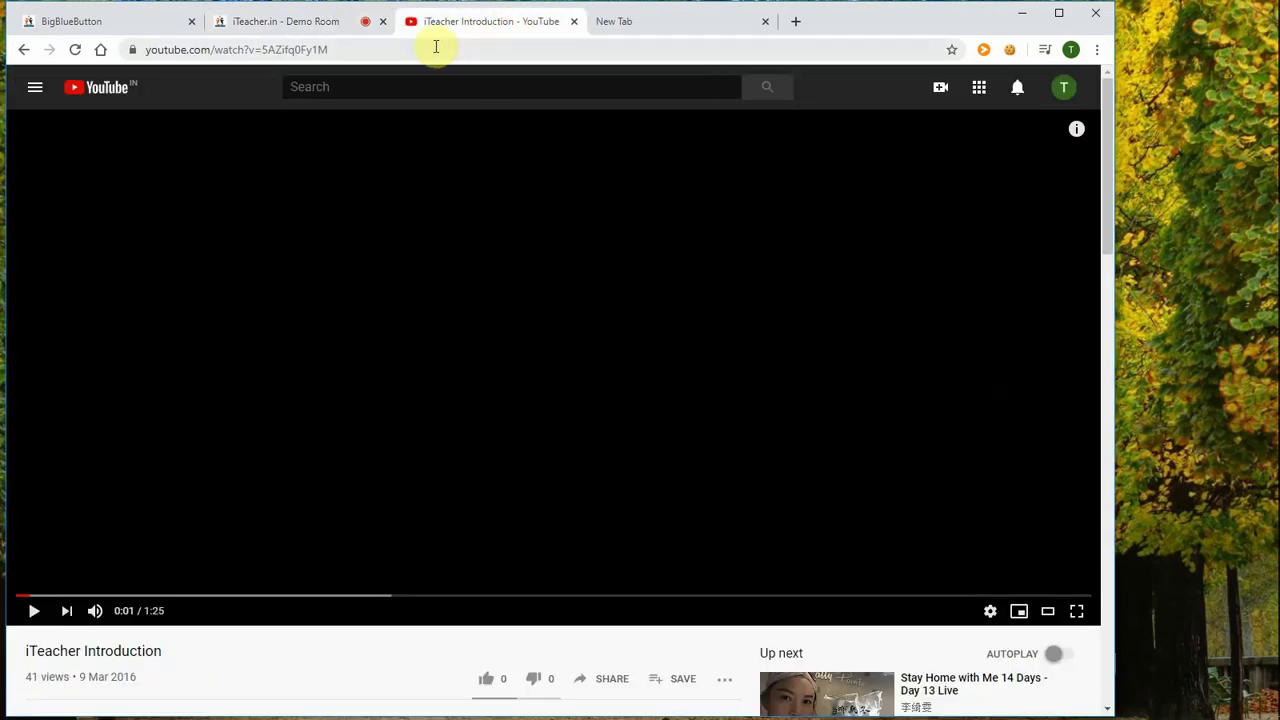
{"action": "left_click", "coordinate": [434, 47]}
{"action": "key", "text": "ctrl+c"}
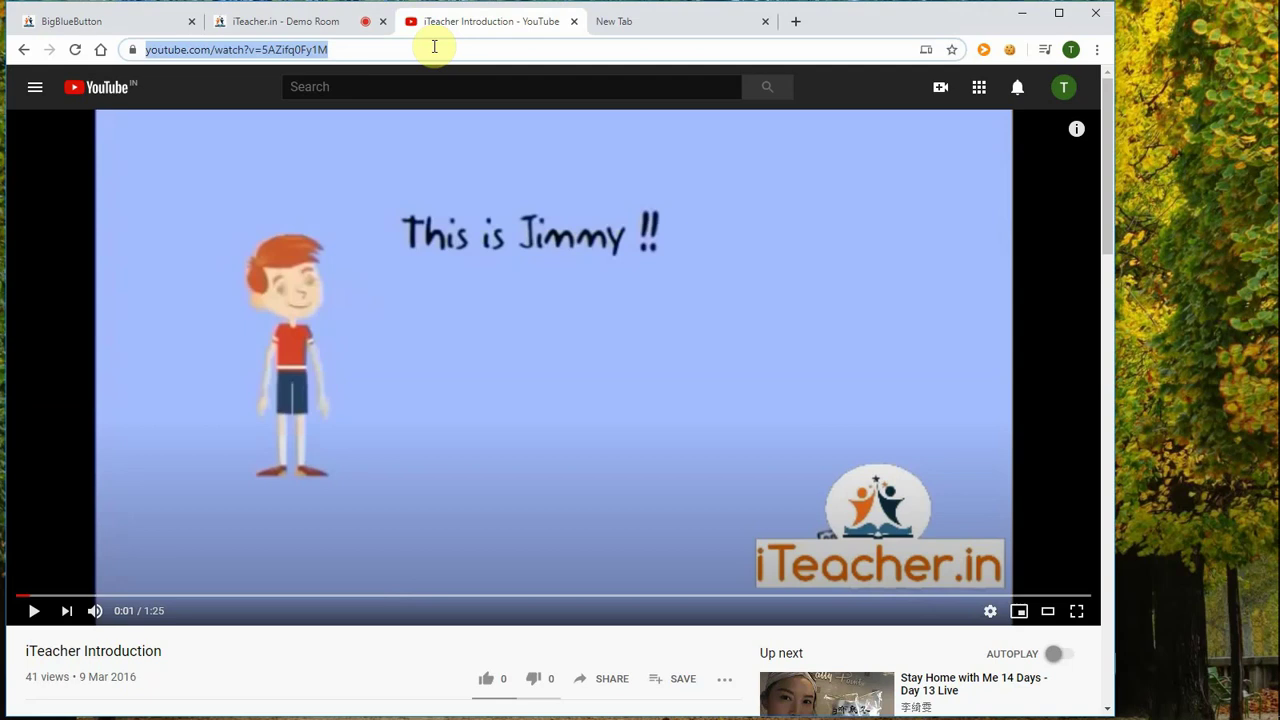
{"action": "left_click", "coordinate": [294, 20]}
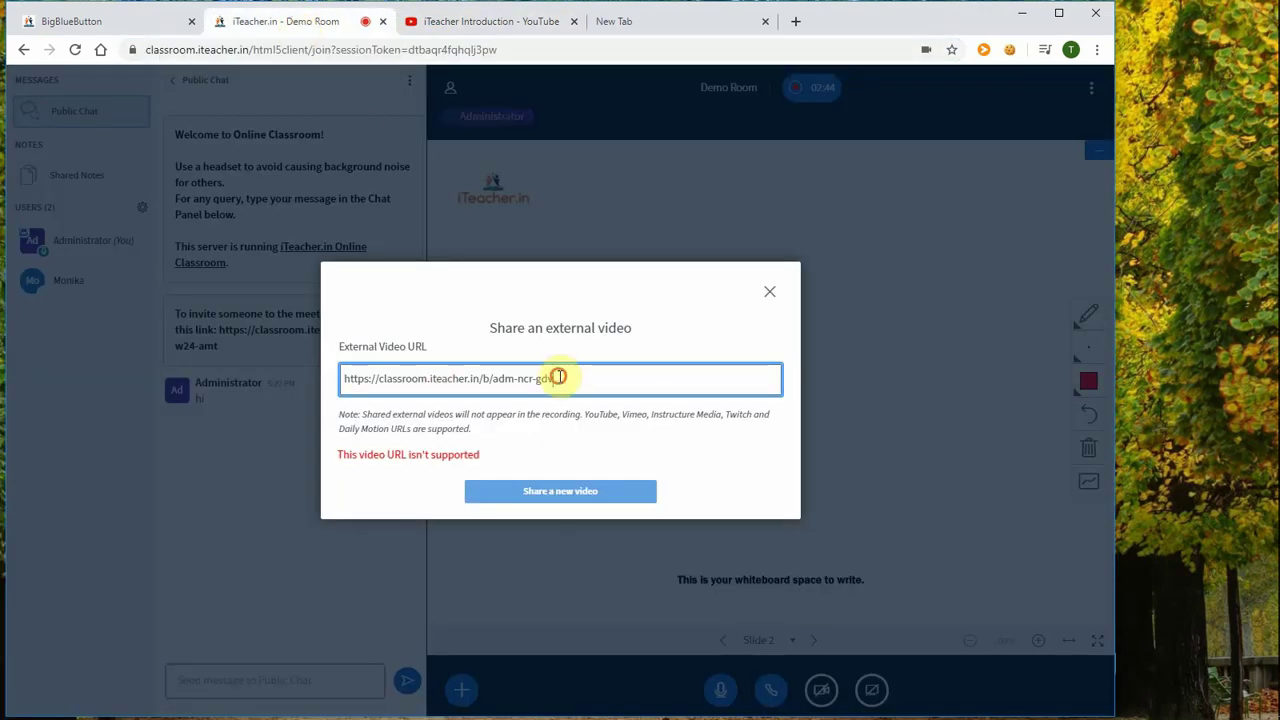
{"action": "left_click_drag", "start_coordinate": [558, 377], "coordinate": [333, 383]}
{"action": "key", "text": "ctrl+v"}
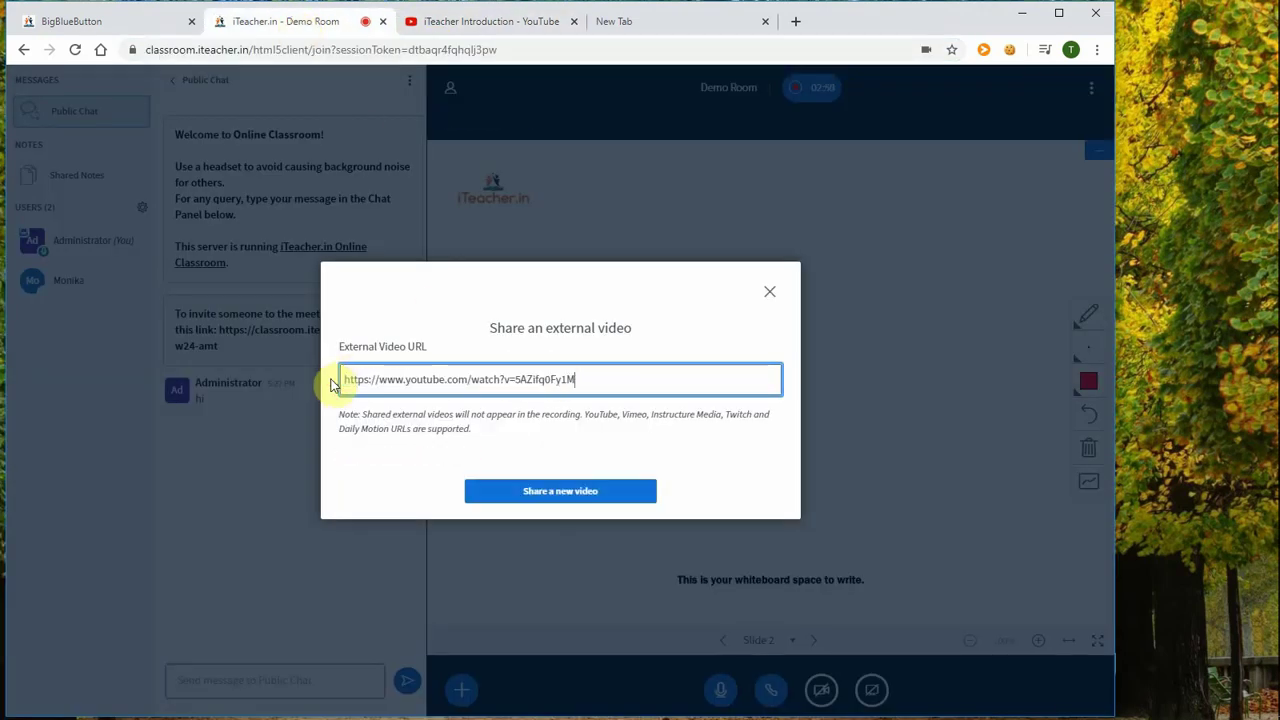
{"action": "left_click", "coordinate": [552, 494]}
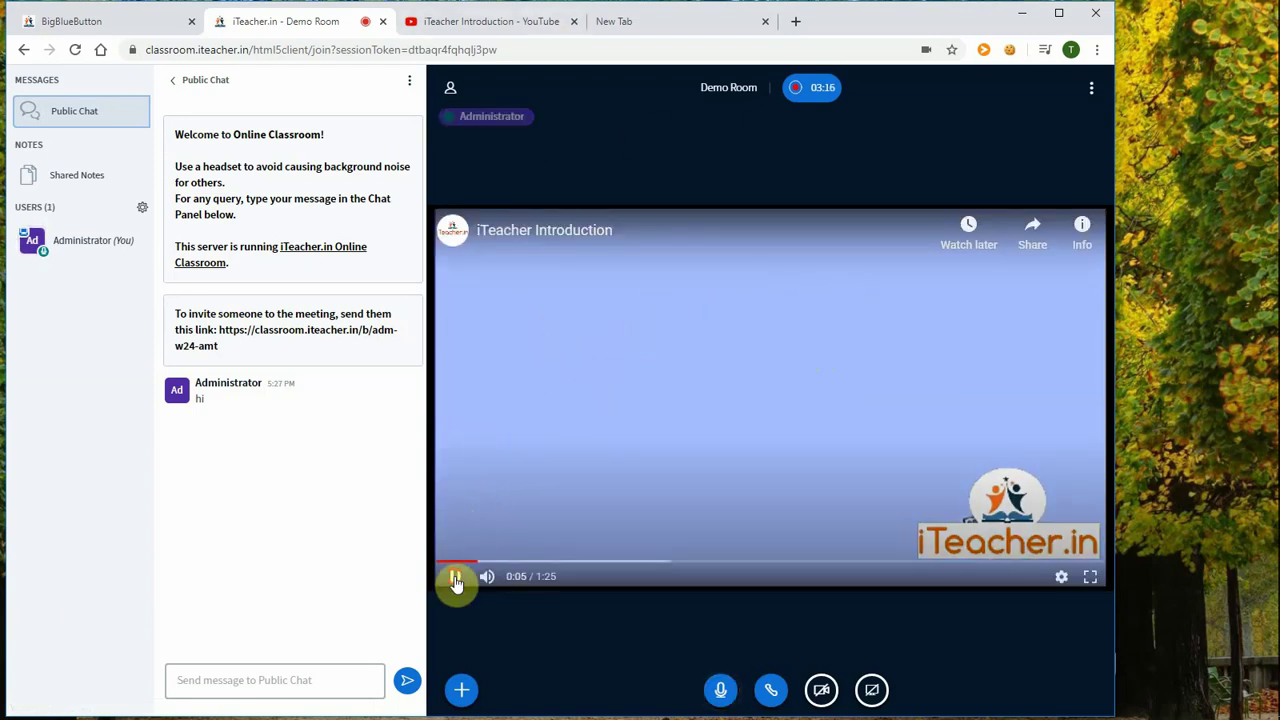
Step: Pause the shared video at 0:08 and stop sharing the external video
{"action": "left_click", "coordinate": [454, 576]}
{"action": "left_click", "coordinate": [553, 508]}
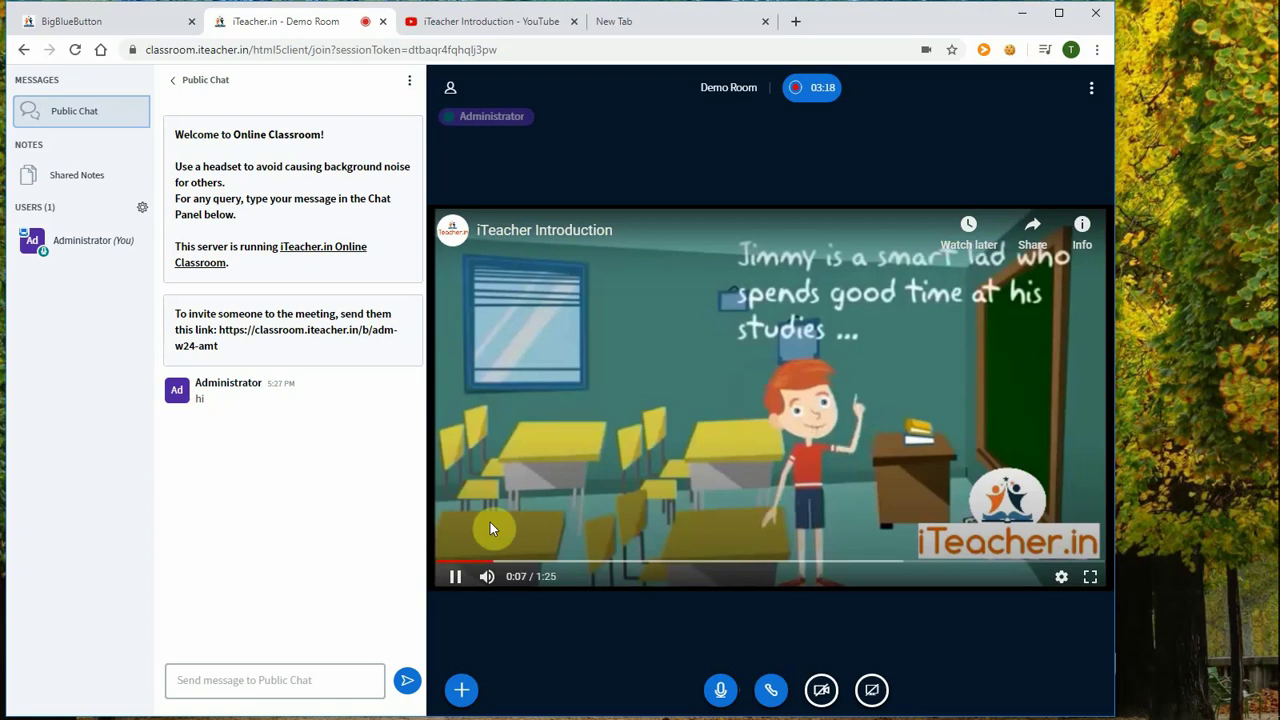
{"action": "left_click", "coordinate": [455, 578]}
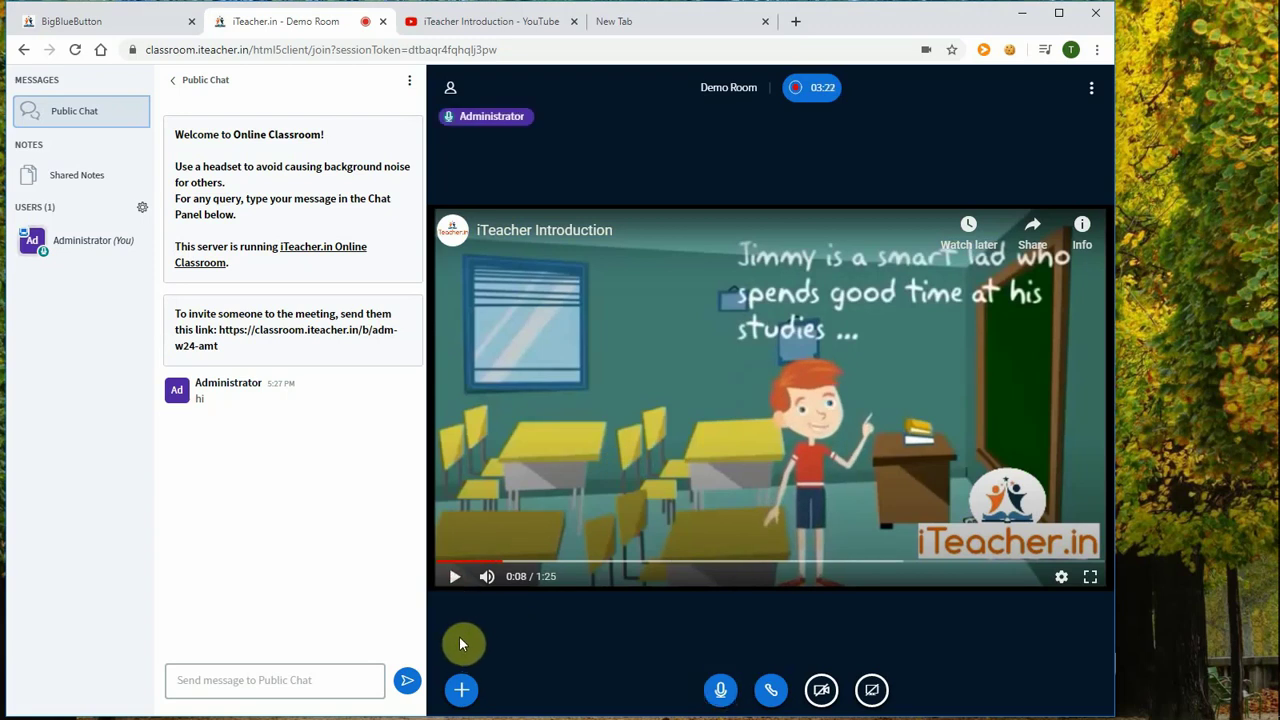
{"action": "left_click", "coordinate": [462, 690]}
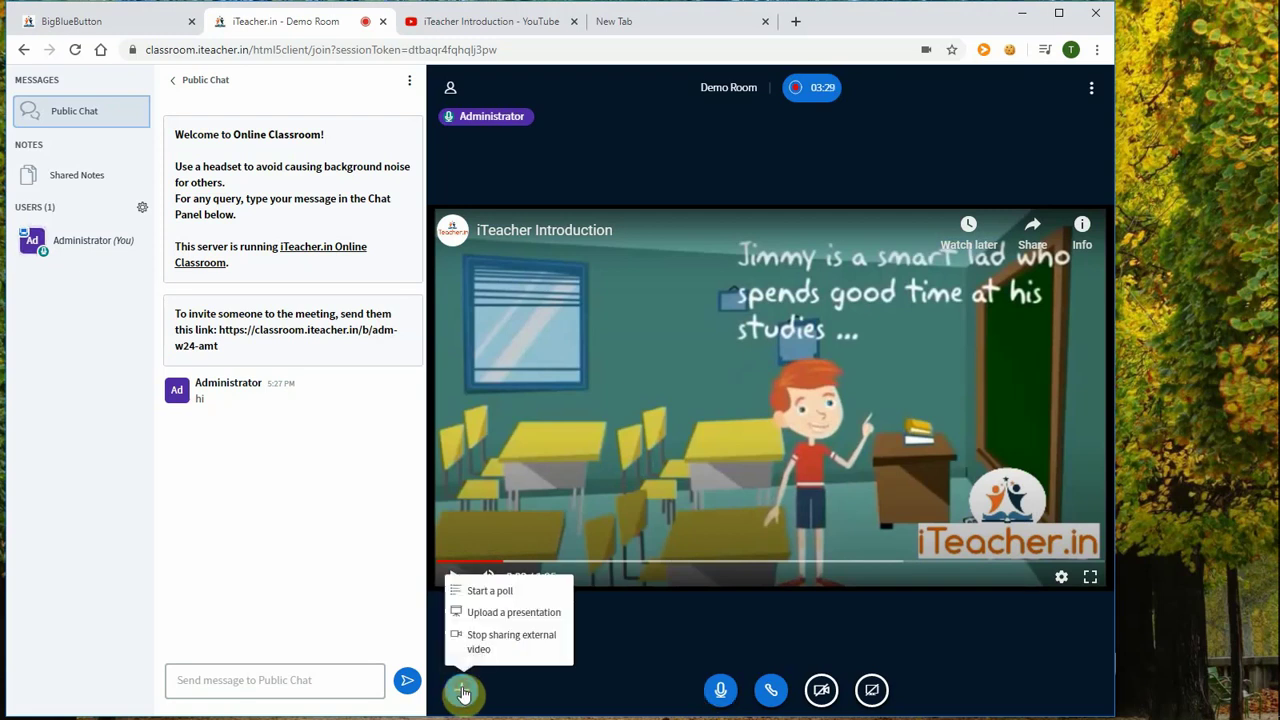
{"action": "left_click", "coordinate": [487, 642]}
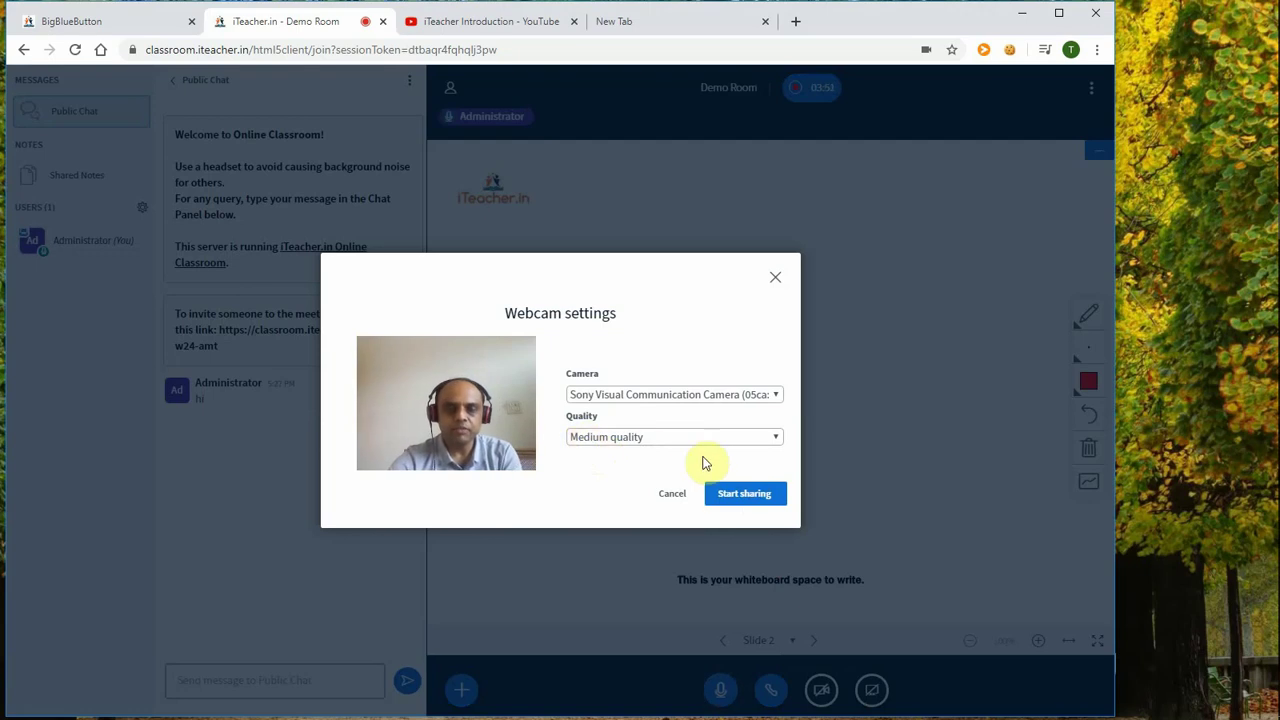
Step: Keep the webcam at Medium quality and start sharing it
{"action": "left_click", "coordinate": [752, 497]}
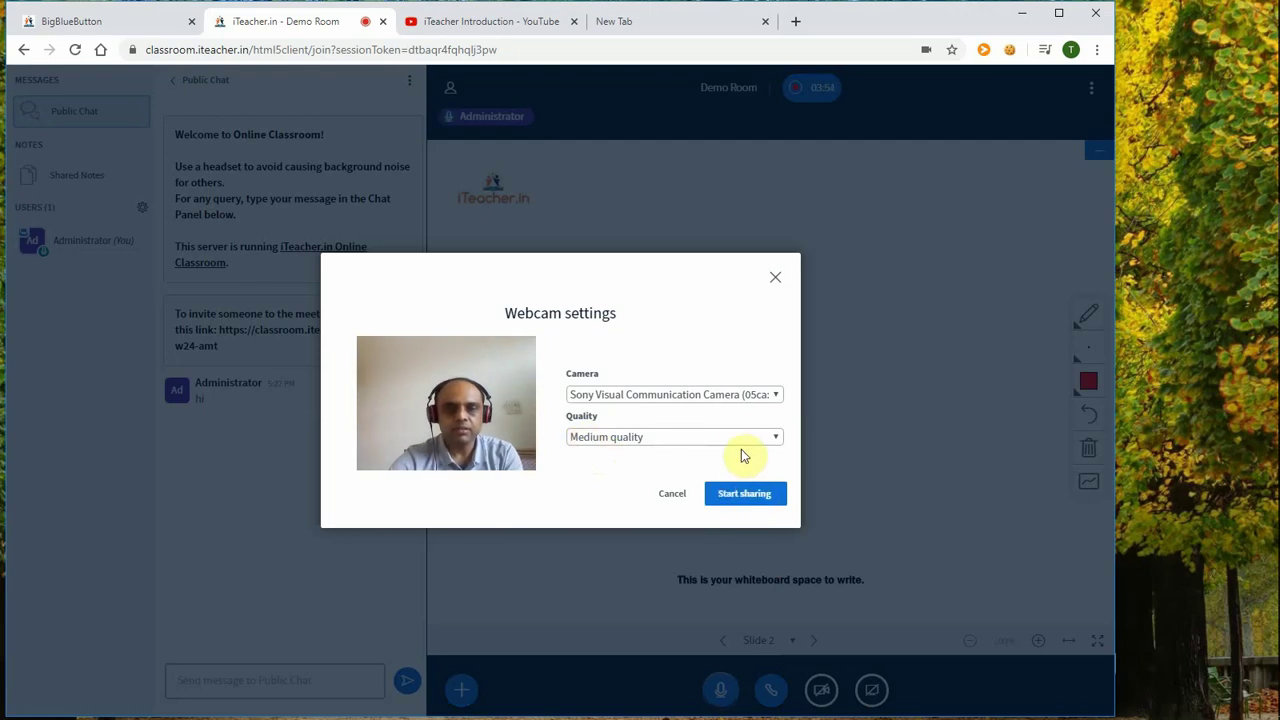
{"action": "left_click", "coordinate": [737, 437]}
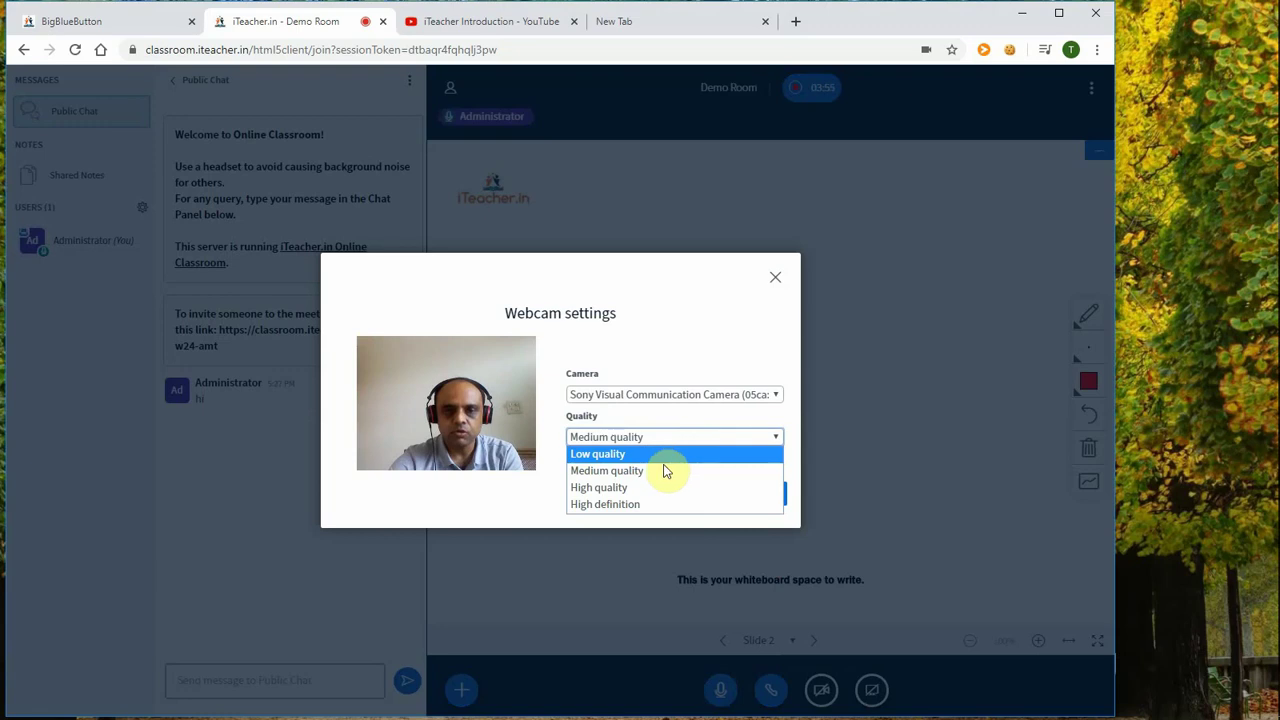
{"action": "left_click", "coordinate": [563, 484]}
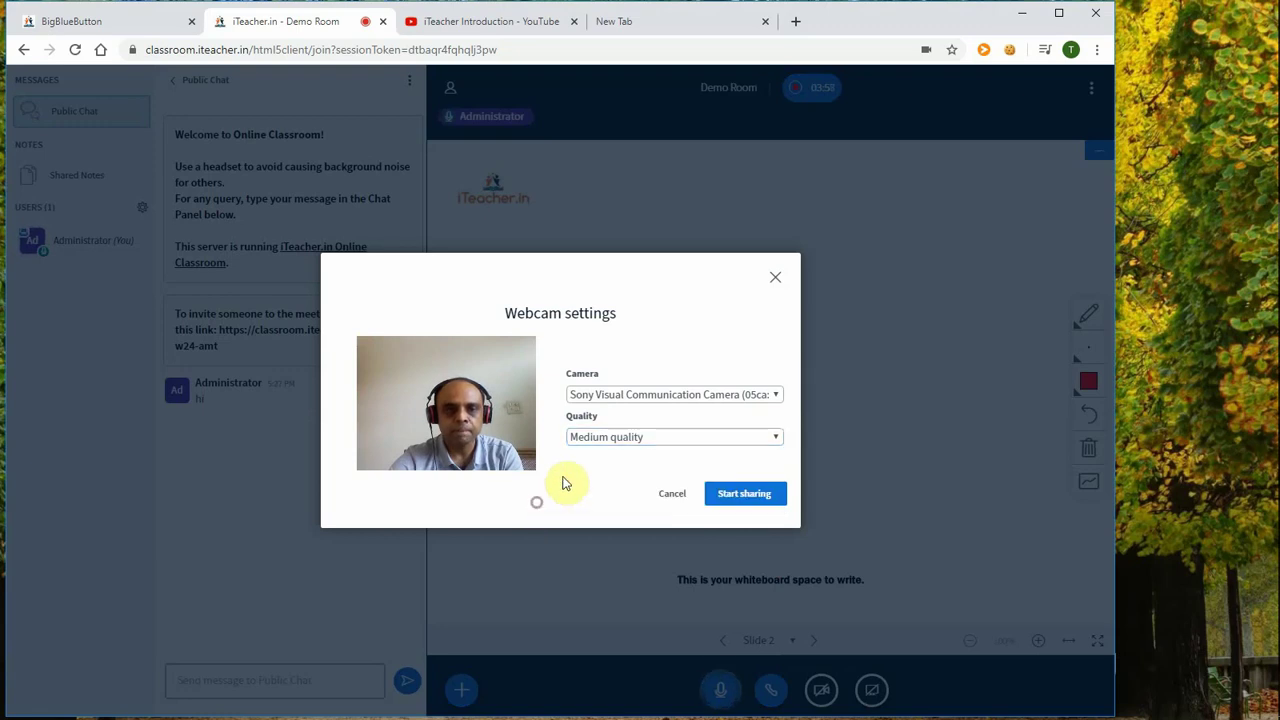
{"action": "left_click", "coordinate": [745, 493]}
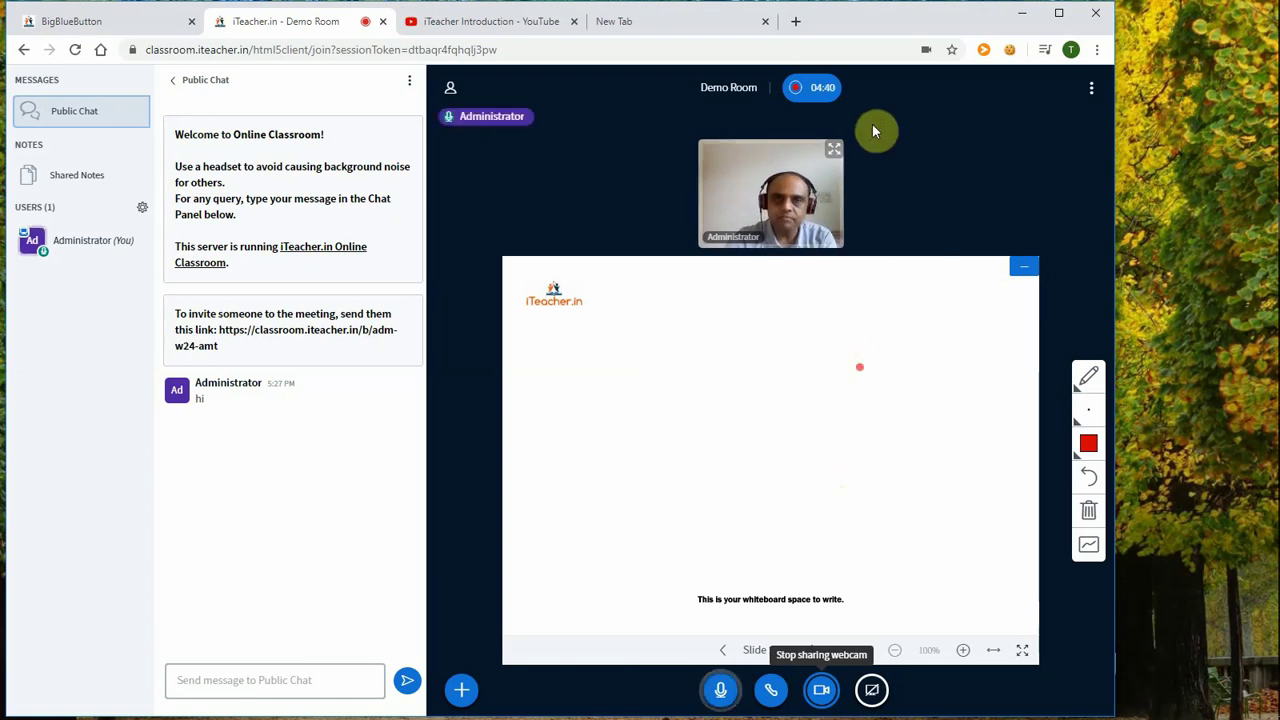
Step: Pause the room recording by confirming Yes in the Pause recording prompt
{"action": "left_click", "coordinate": [820, 90]}
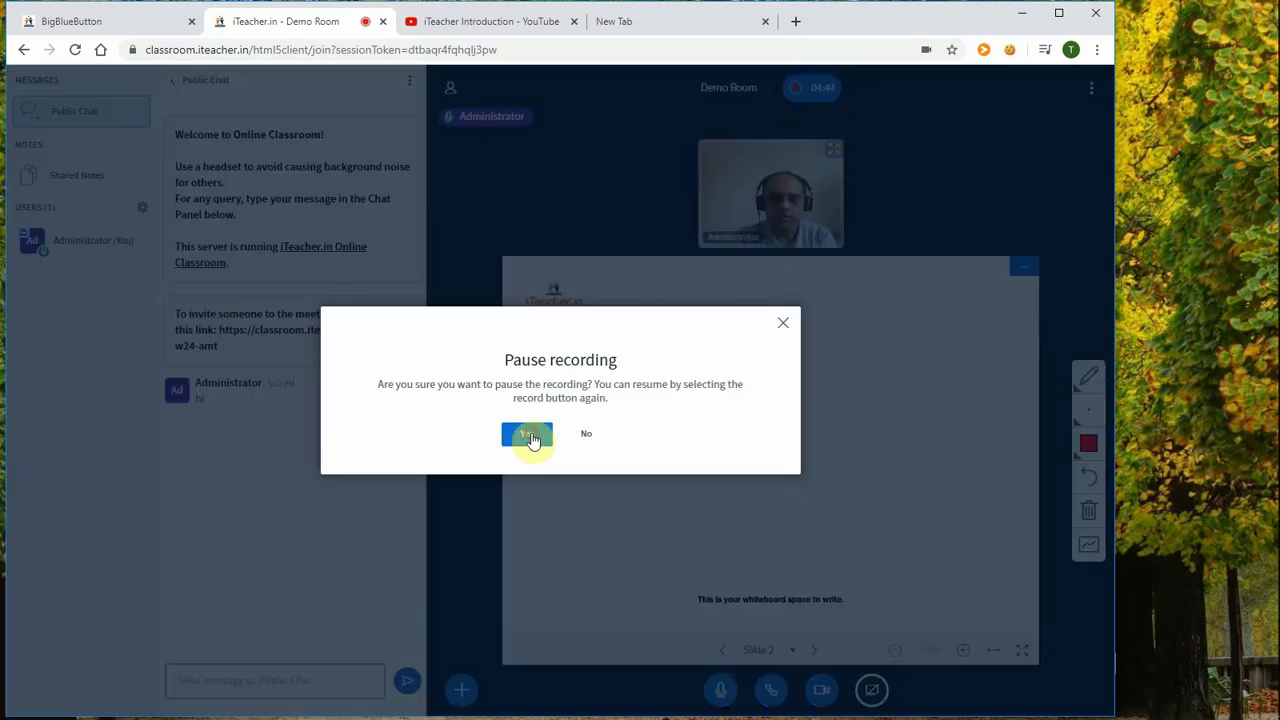
{"action": "left_click", "coordinate": [527, 433]}
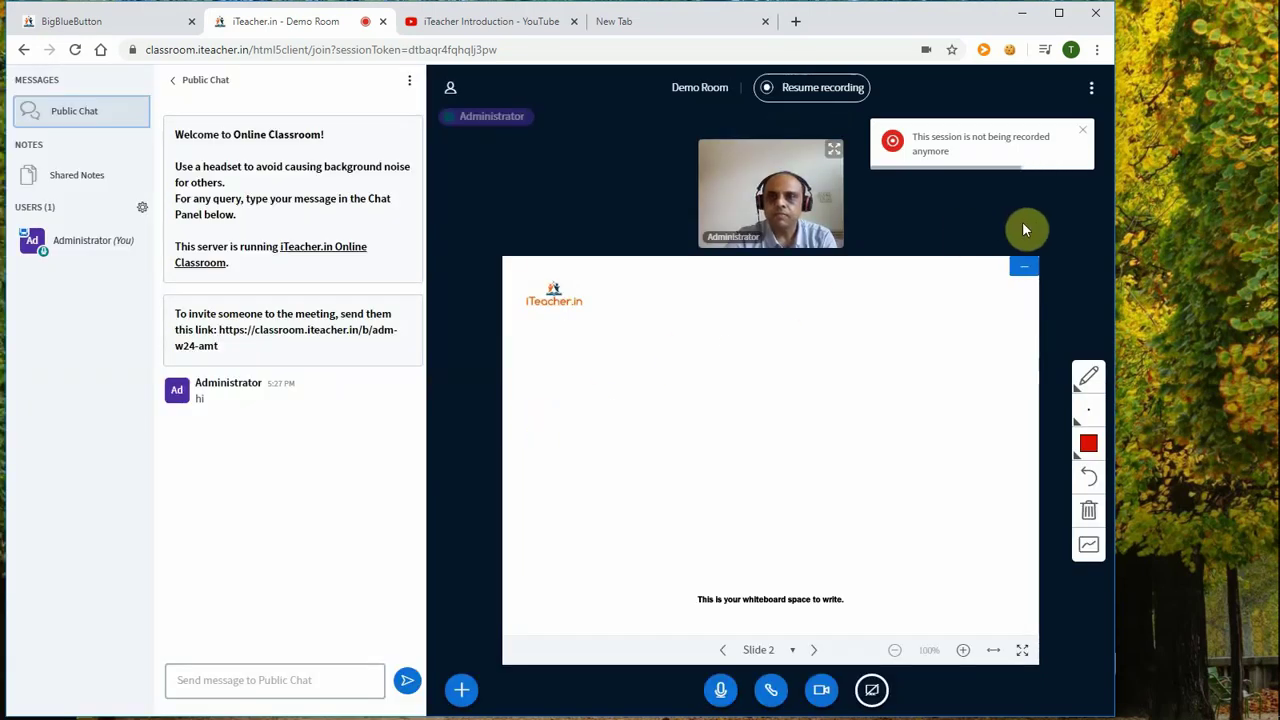
{"action": "left_click", "coordinate": [1091, 90]}
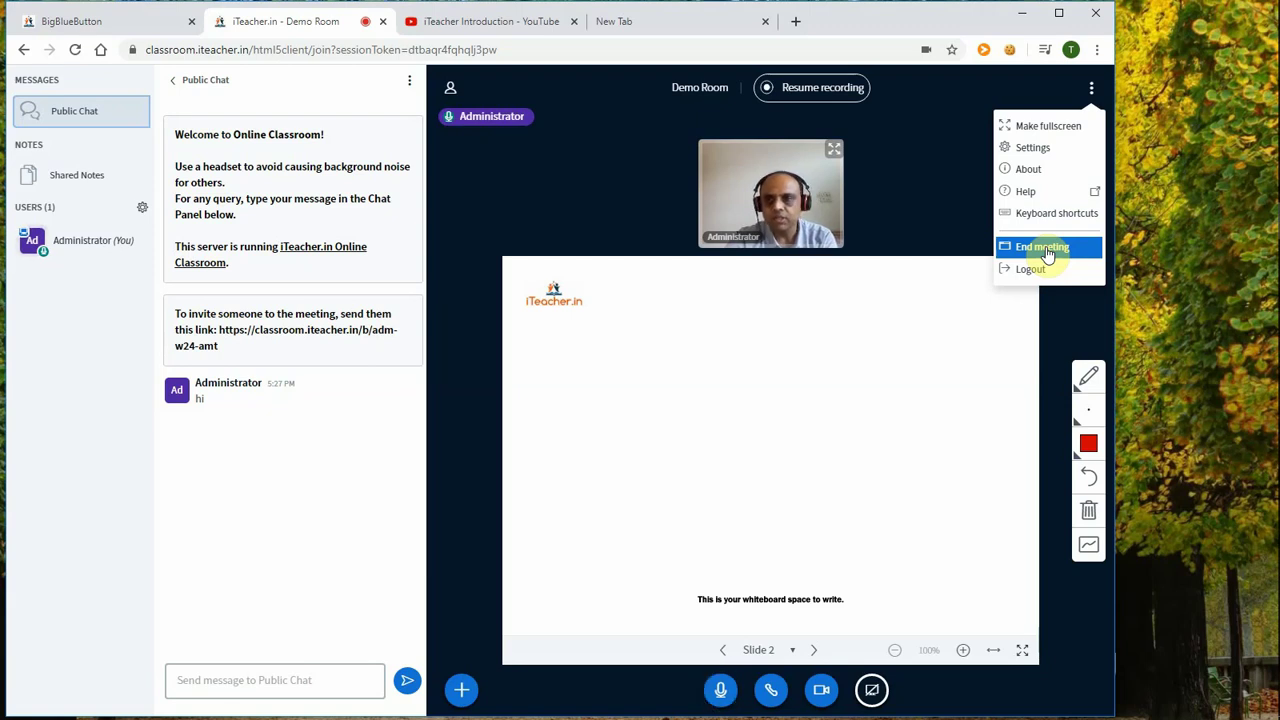
Step: End the meeting for everyone, confirm with Yes, and acknowledge the session-ended notice
{"action": "left_click", "coordinate": [1044, 247]}
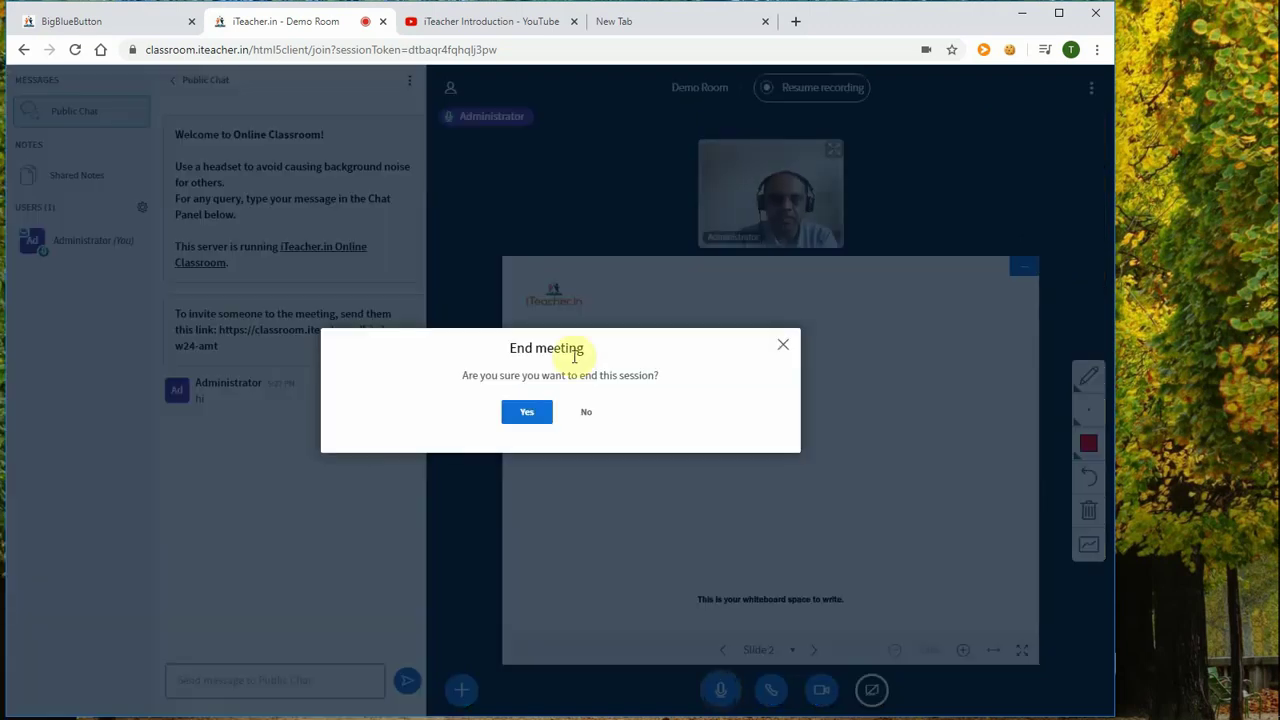
{"action": "left_click", "coordinate": [527, 416]}
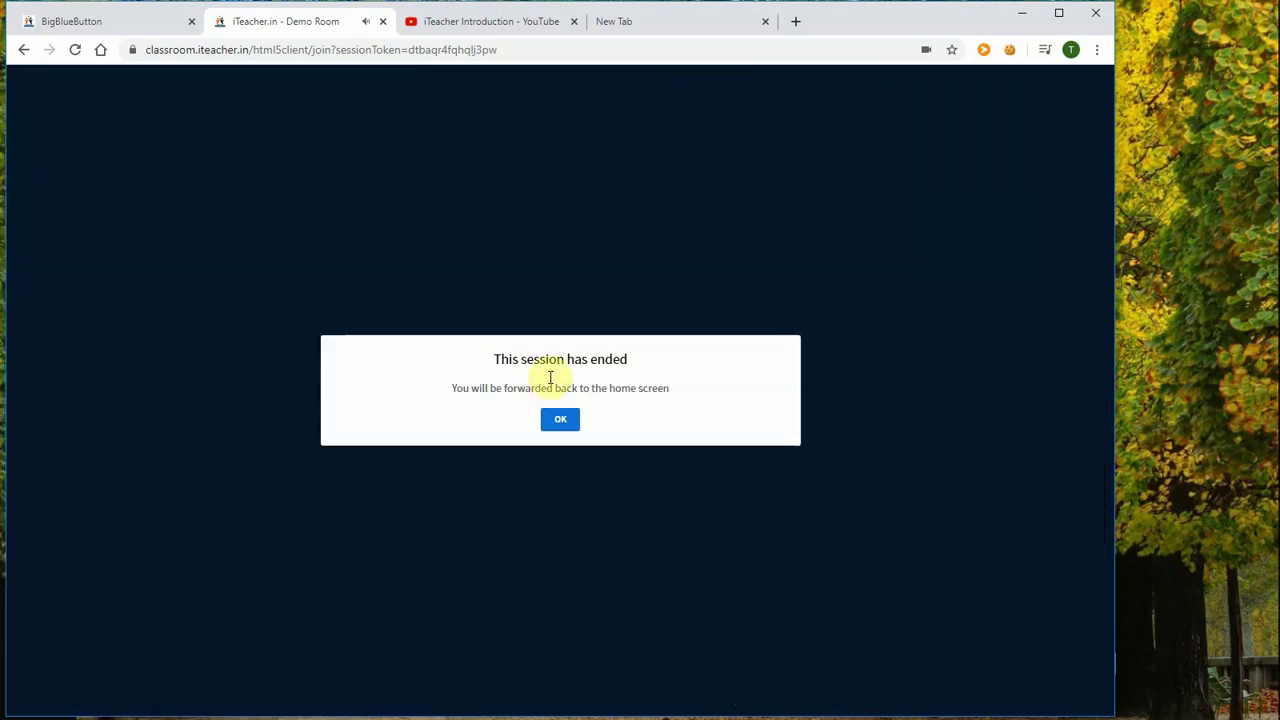
{"action": "left_click", "coordinate": [562, 420]}
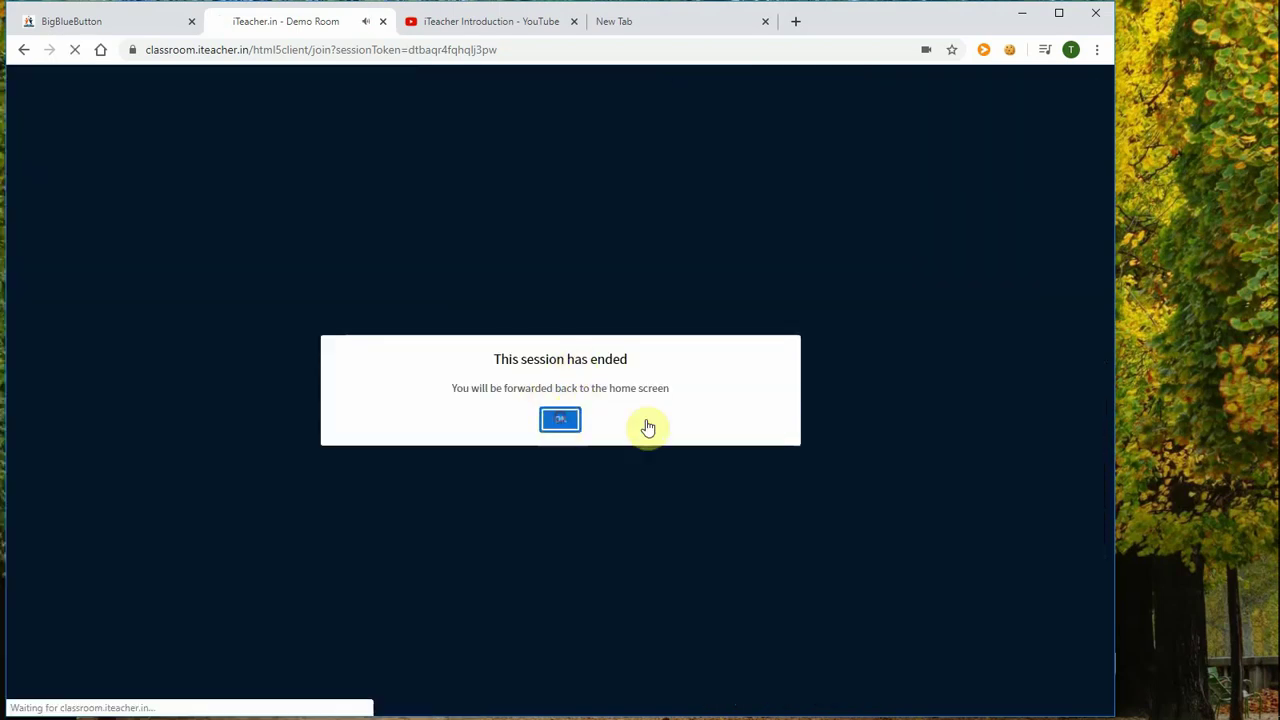